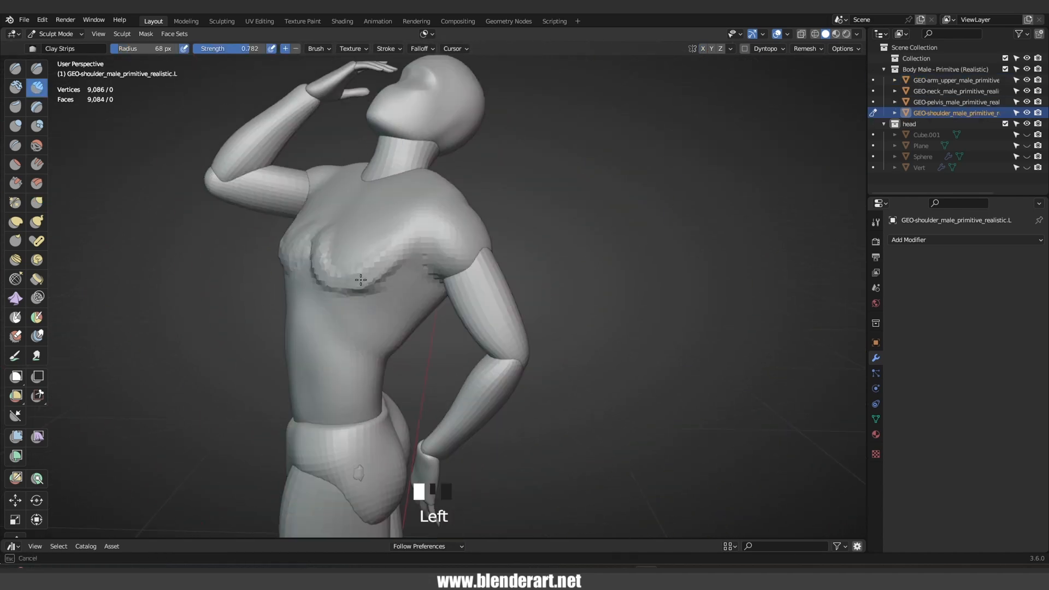
Place the Jaw - Realistic and Skull - Realistic base mesh assets in the scene beside the head models
mouse_move(361, 279)
middle_mouse_down()
mouse_move(469, 234)
mouse_move(347, 258)
middle_mouse_up()
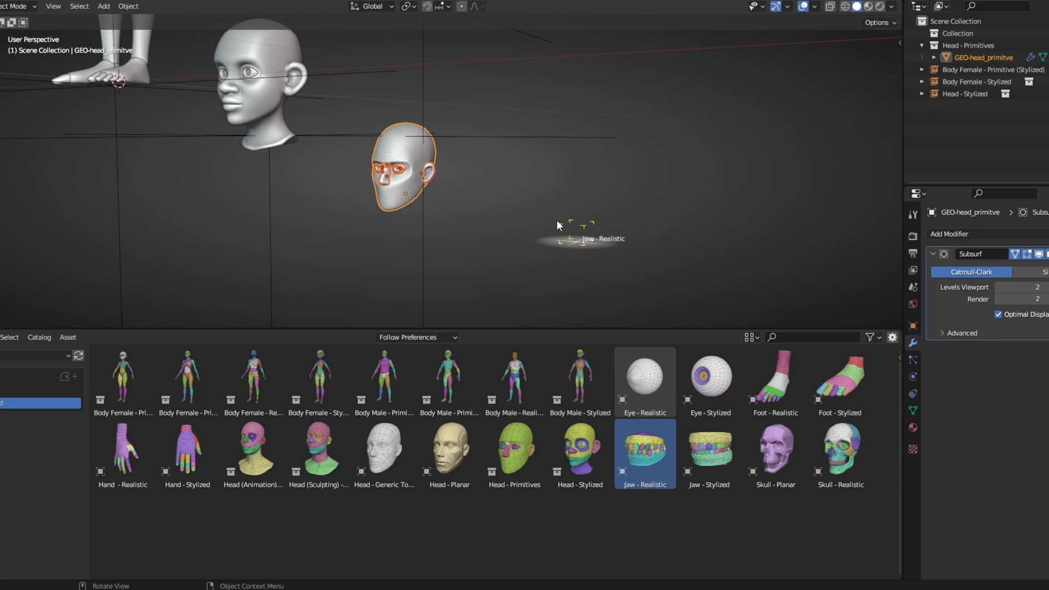
left_click_drag(556, 219, 556, 220)
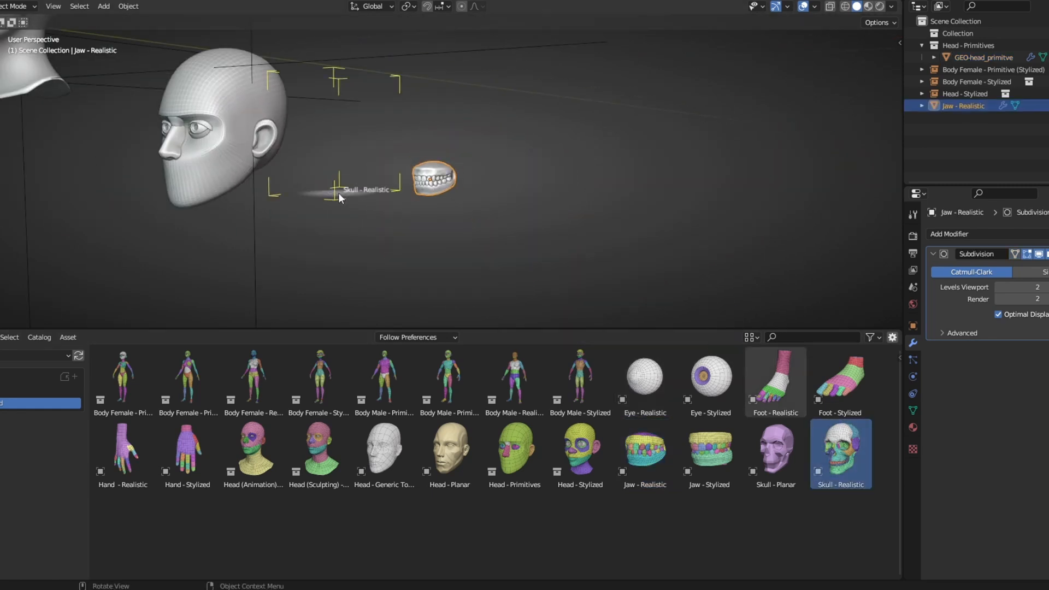
left_click_drag(338, 193, 343, 190)
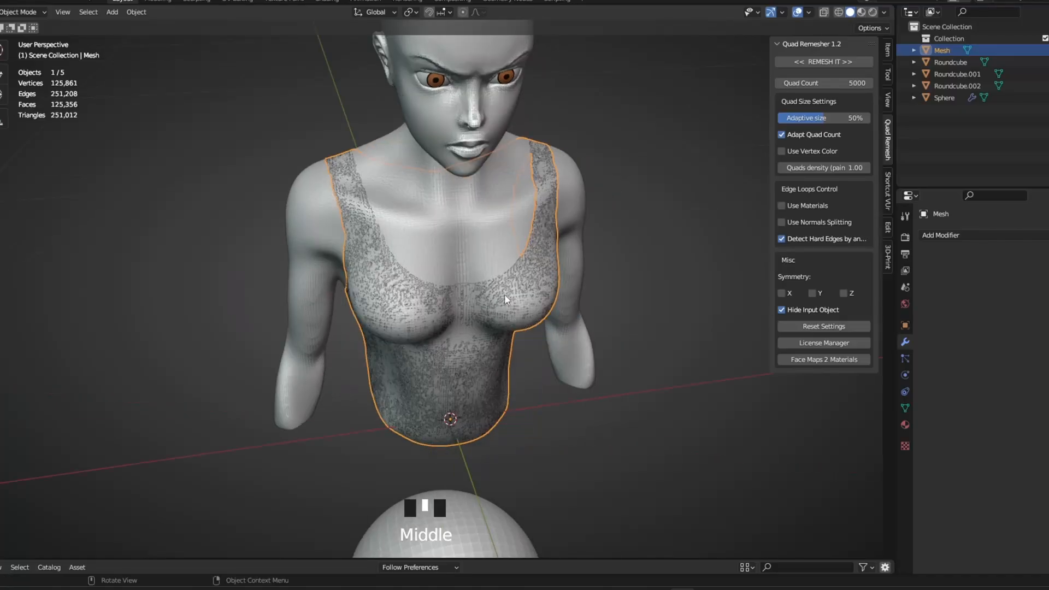
Remesh the tank top mesh with Quad Remesher at a quad count of 5000 and check its topology in Edit Mode
left_click(530, 290)
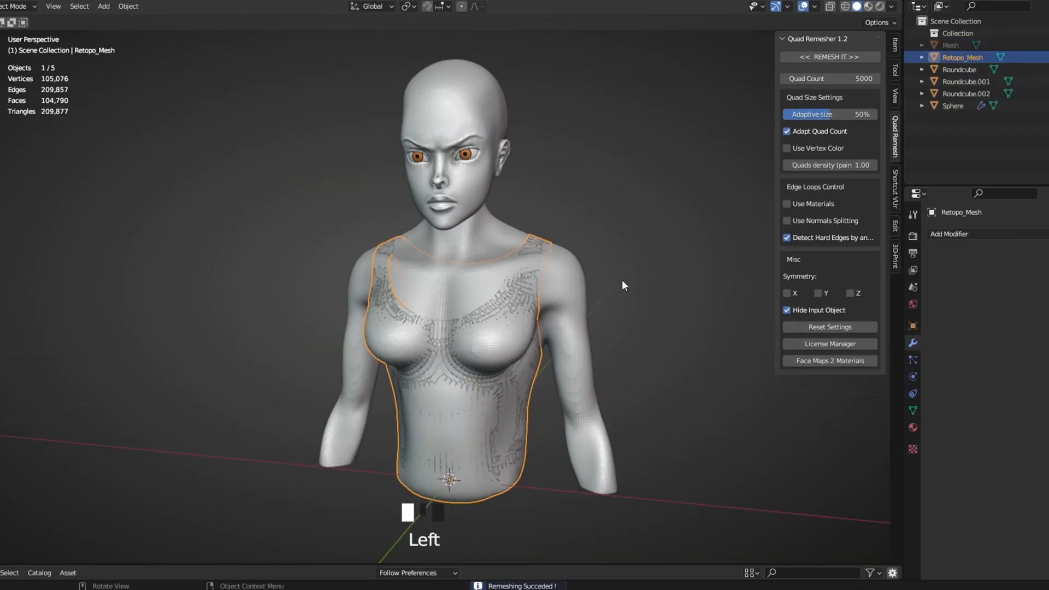
middle_click_drag(623, 284, 475, 341)
key("Tab")
key("alt+z")
key("alt+z")
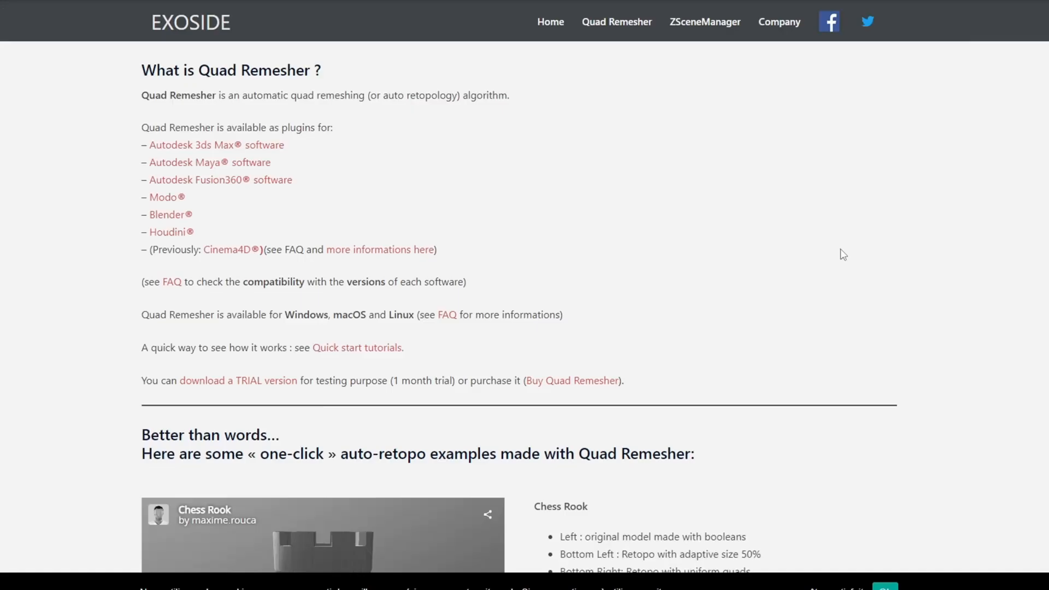
Switch to the Exoside website and open an entry from its Quad Remesher section
mouse_move(635, 31)
left_click(631, 146)
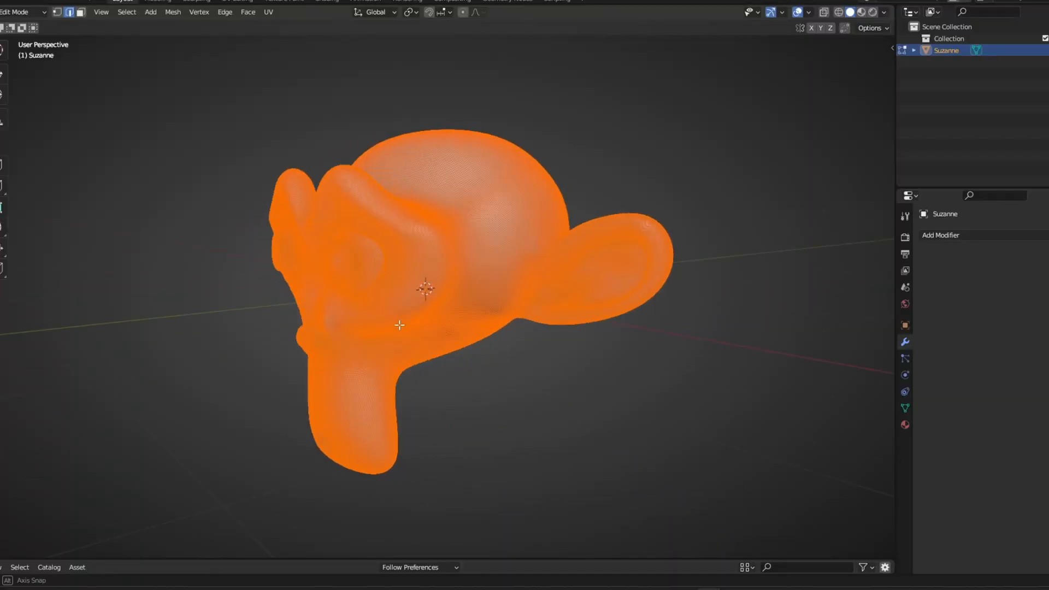
Remesh the Suzanne head with Quad Remesher at a quad count of 5000, check the topology and start adjusting the quad count
middle_click_drag(382, 328, 443, 329)
scroll(455, 321, "down", 2)
key("n")
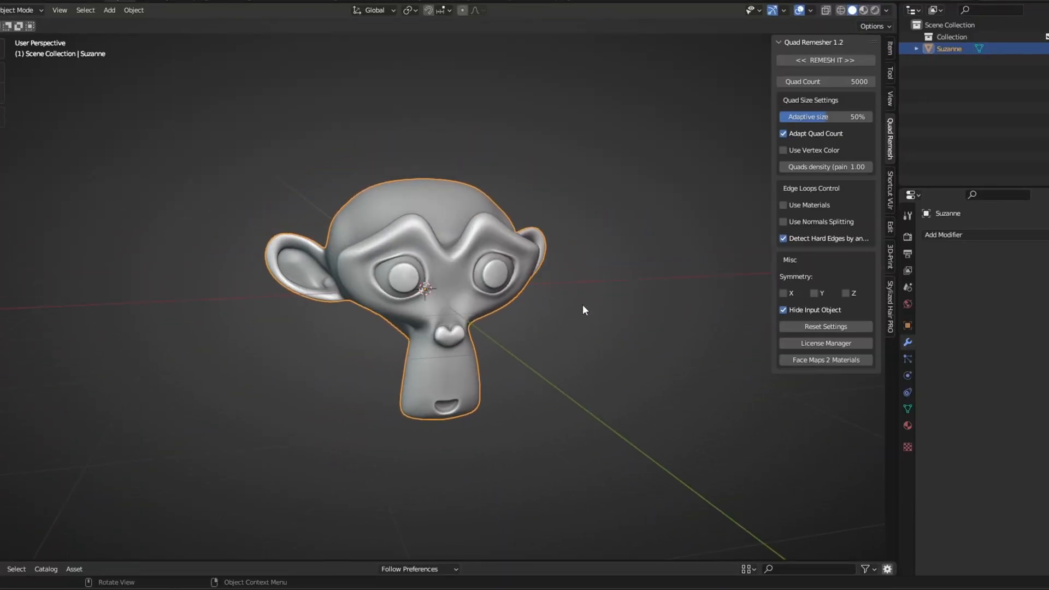
middle_click_drag(393, 208, 458, 212)
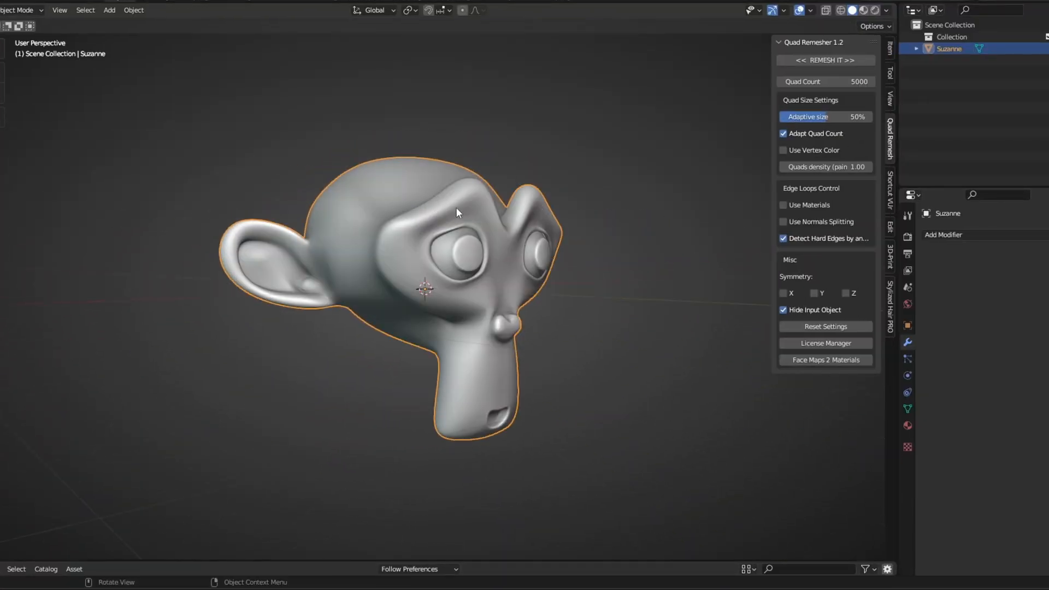
left_click(825, 61)
key("Tab")
scroll(548, 335, "up", 4)
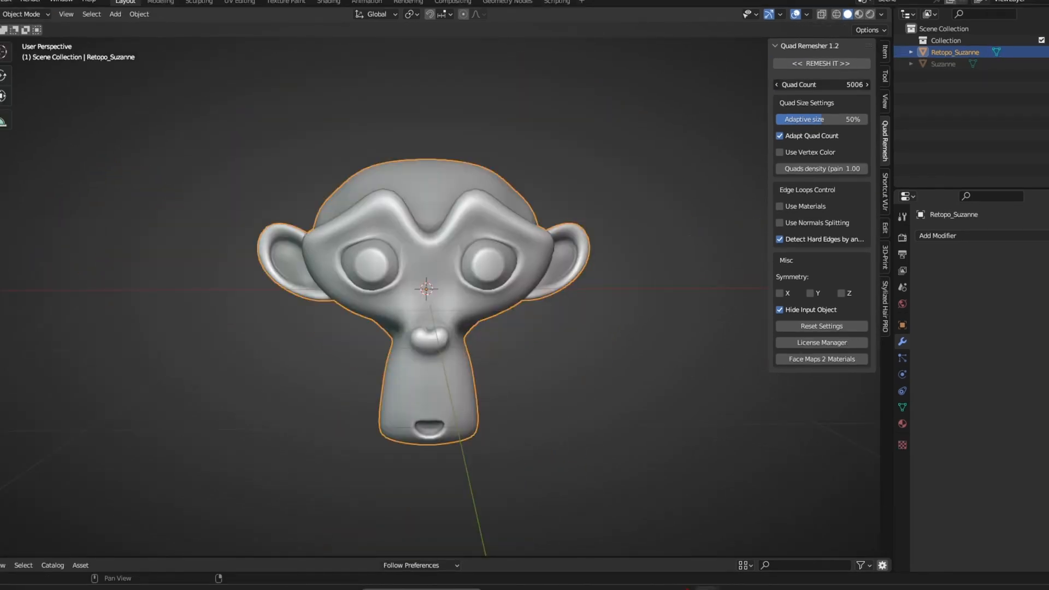
left_click_drag(823, 84, 819, 85)
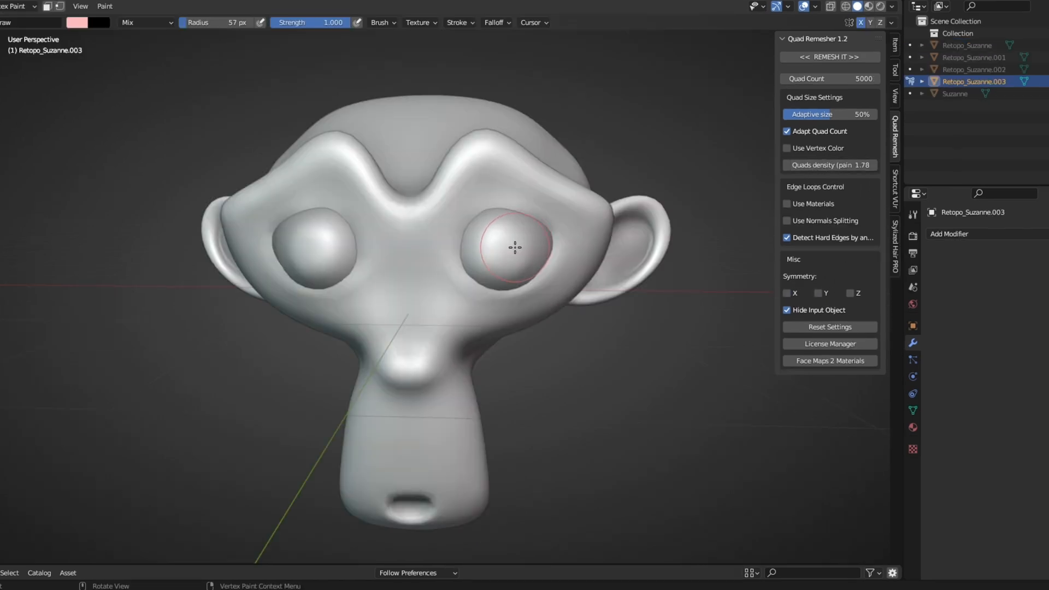
Choose the vertex paint brush colour for marking quad density on Suzanne and enable Use Vertex Color in Quad Remesher
middle_click_drag(515, 241, 473, 249)
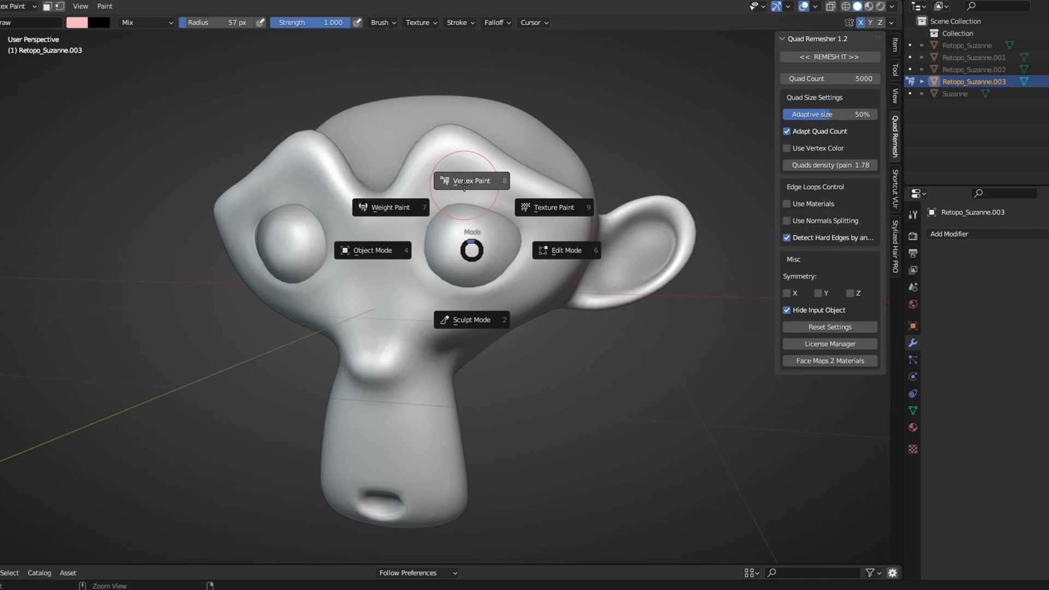
key("KP_1")
left_click(77, 22)
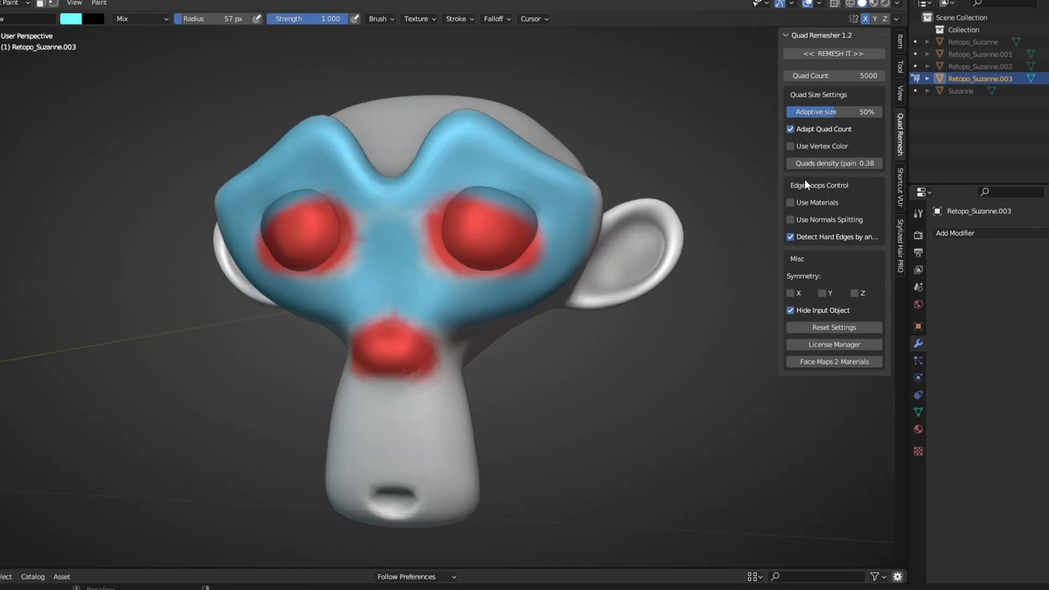
left_click(790, 146)
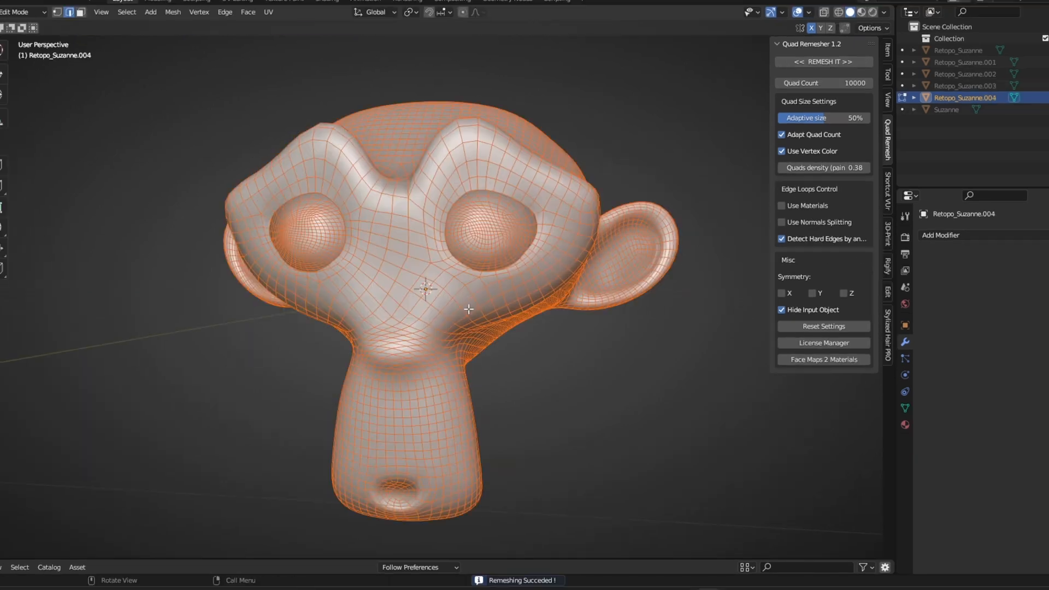
Examine the quad density around the remeshed Suzanne's eyes and the topology of the remeshed female head
scroll(469, 310, "up", 4)
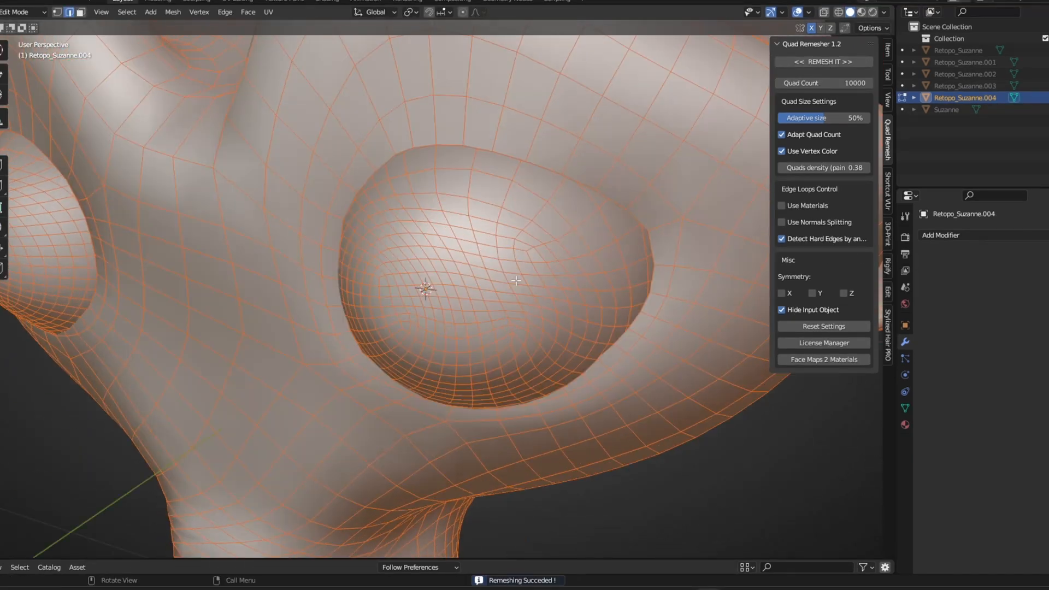
scroll(461, 277, "down", 4)
middle_click_drag(461, 277, 426, 383)
key("Tab")
scroll(446, 390, "down", 3)
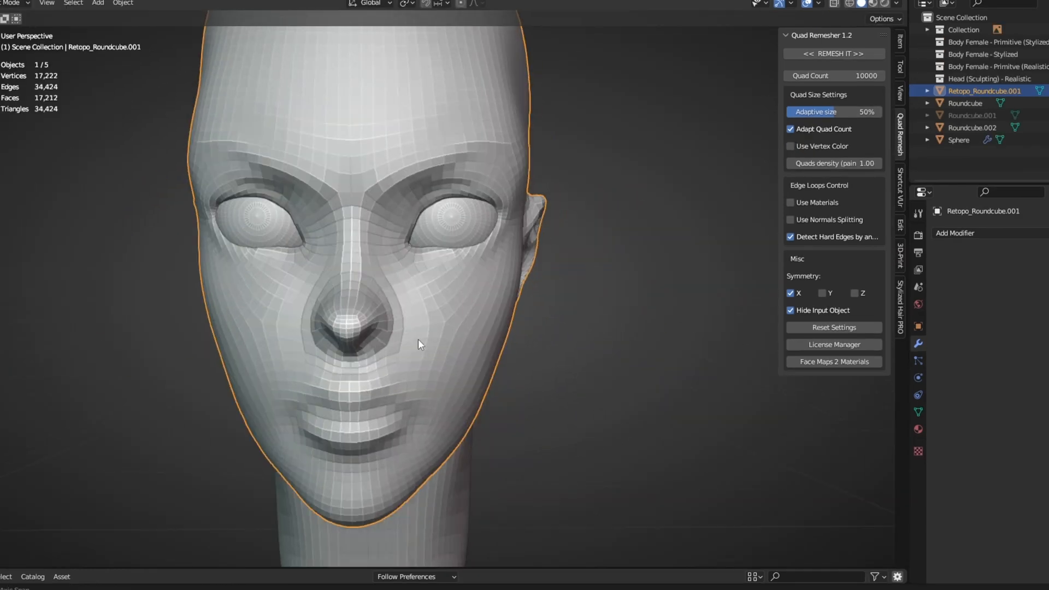
scroll(423, 339, "down", 2)
key("Tab")
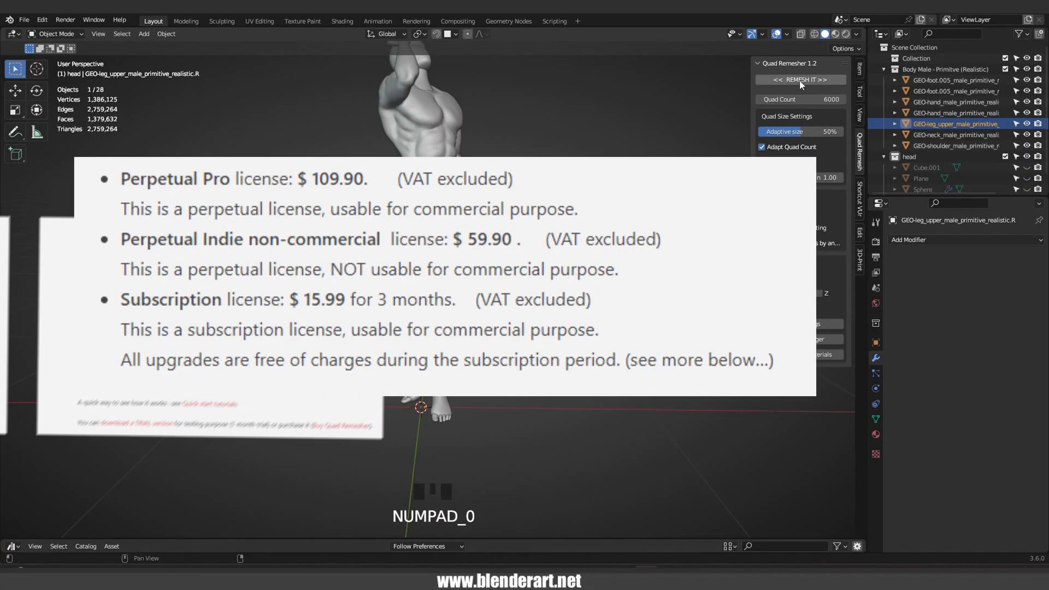
Remesh the male figure's trousers mesh with Quad Remesher at a quad count of 6000
left_click(800, 80)
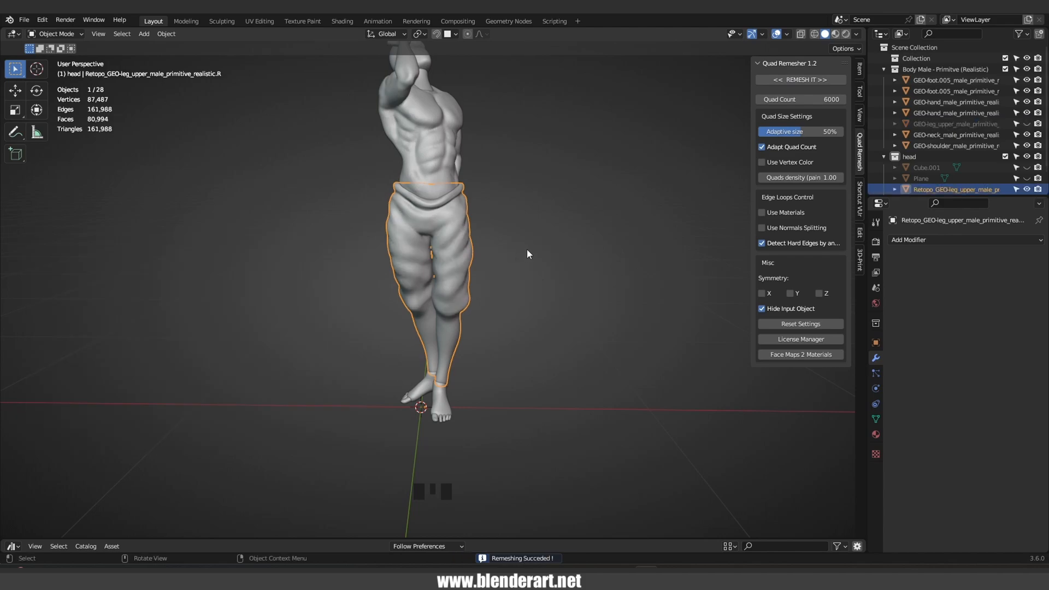
middle_click(526, 254)
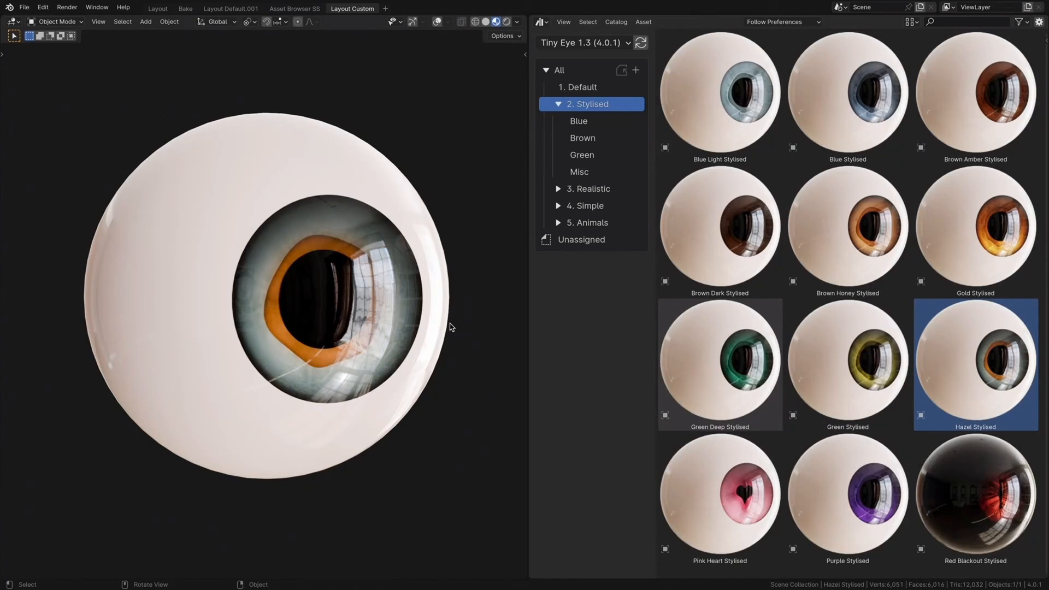
Try out the Pink Heart Stylised, Common Cat Dilated, Red Dragon and Brown Goat eyes from the Tiny Eye asset library
left_click_drag(720, 494, 440, 353)
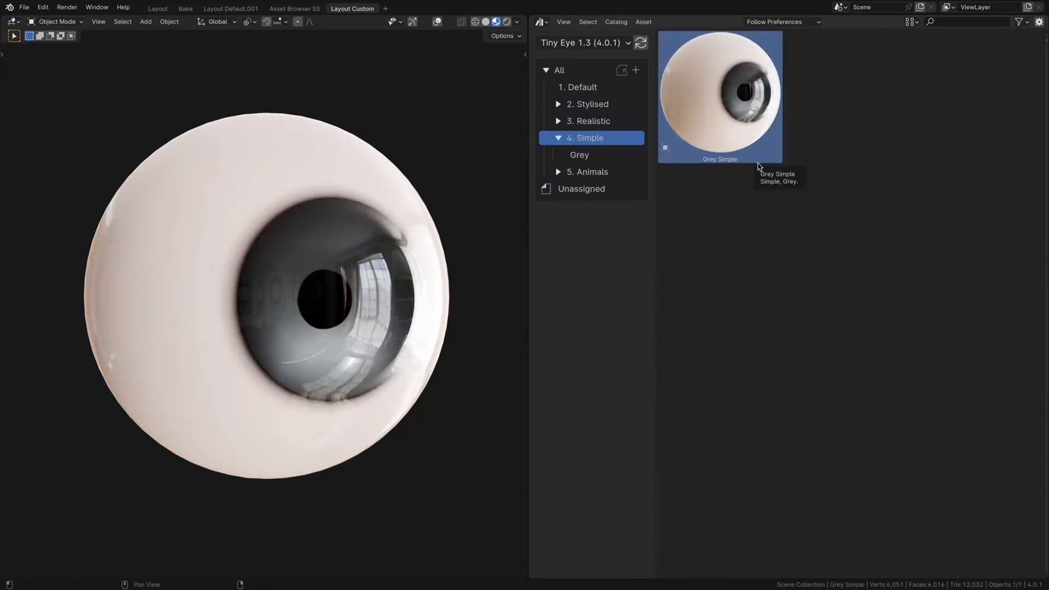
key("r")
key("r")
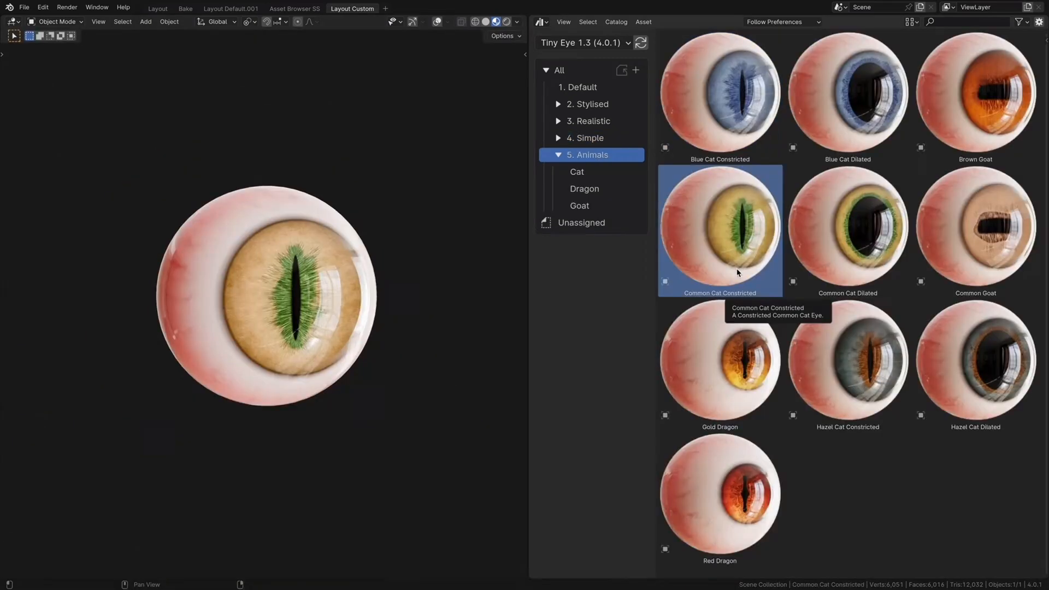
left_click(850, 283)
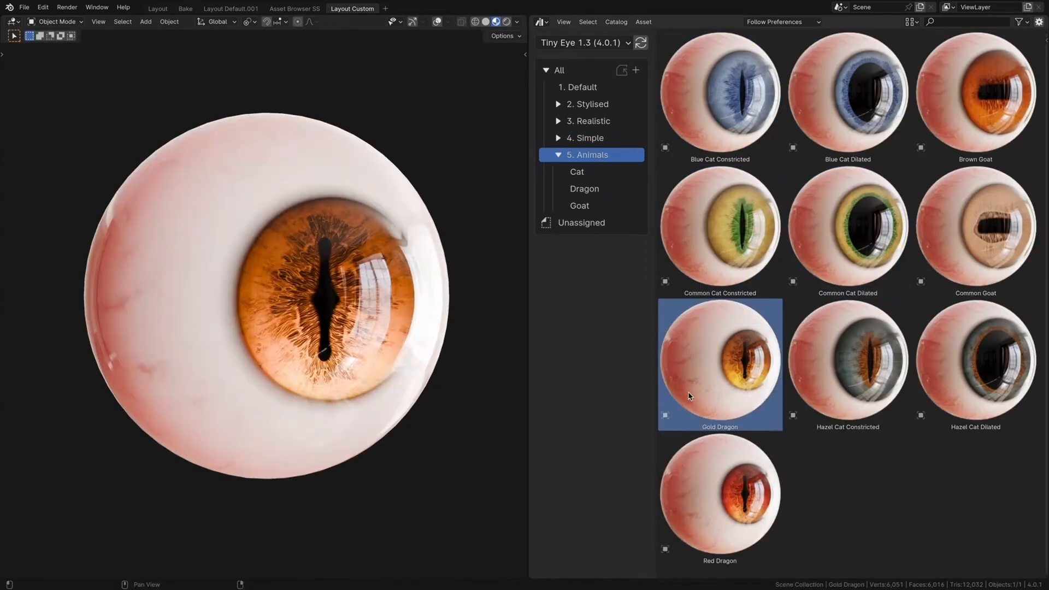
left_click(755, 470)
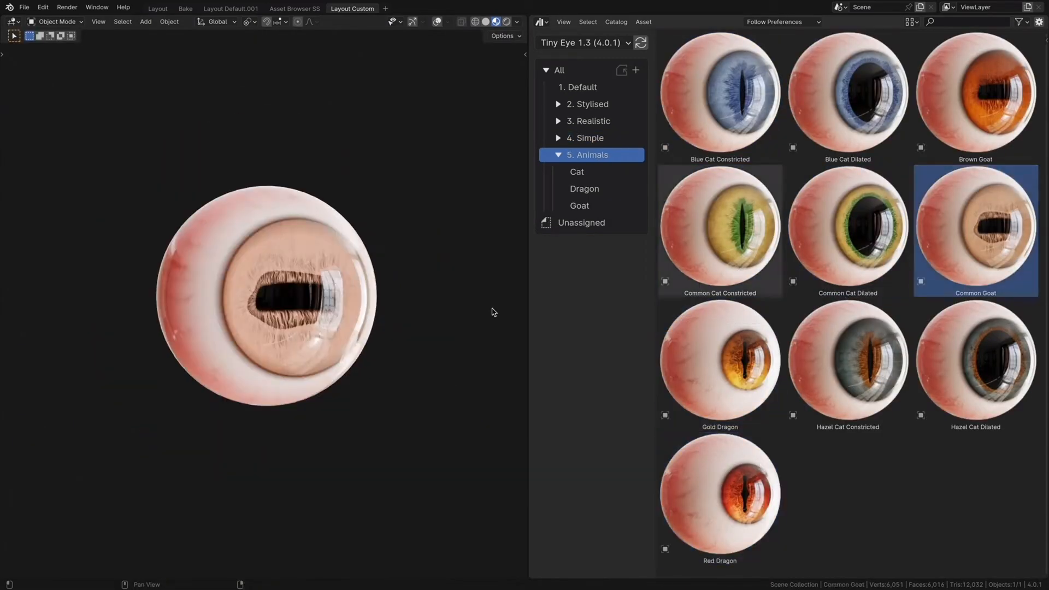
left_click(1018, 134)
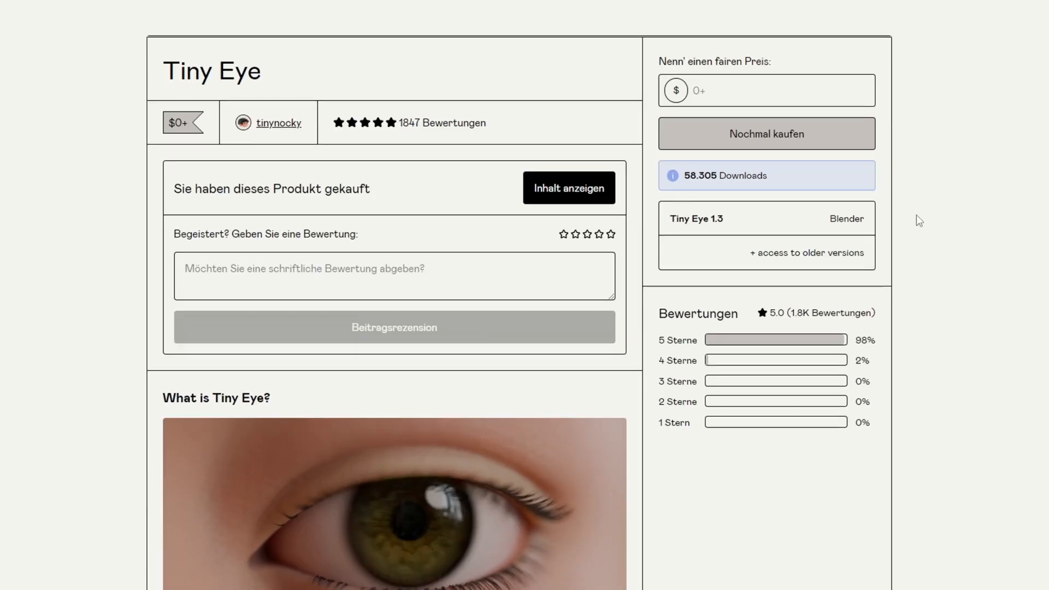
Switch to the Tiny Eye product page and enter 5 dollars as the price to pay
scroll(870, 185, "down", 1)
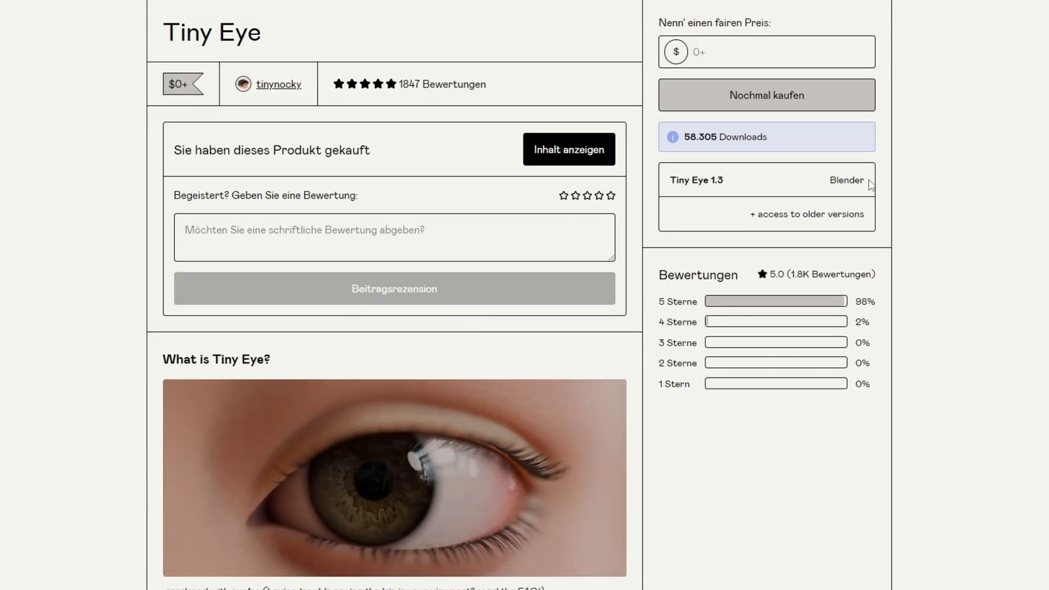
left_click(728, 54)
type("5")
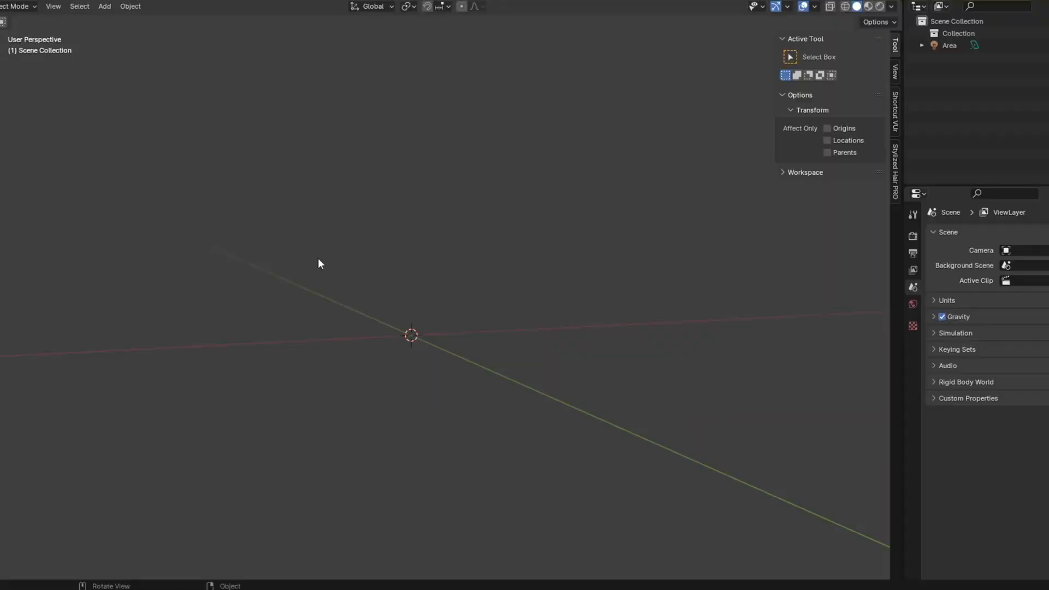
Add the Stylised Gold eye from Tiny Eye 1.3 to the scene and display it in rendered shading
key("shift+a")
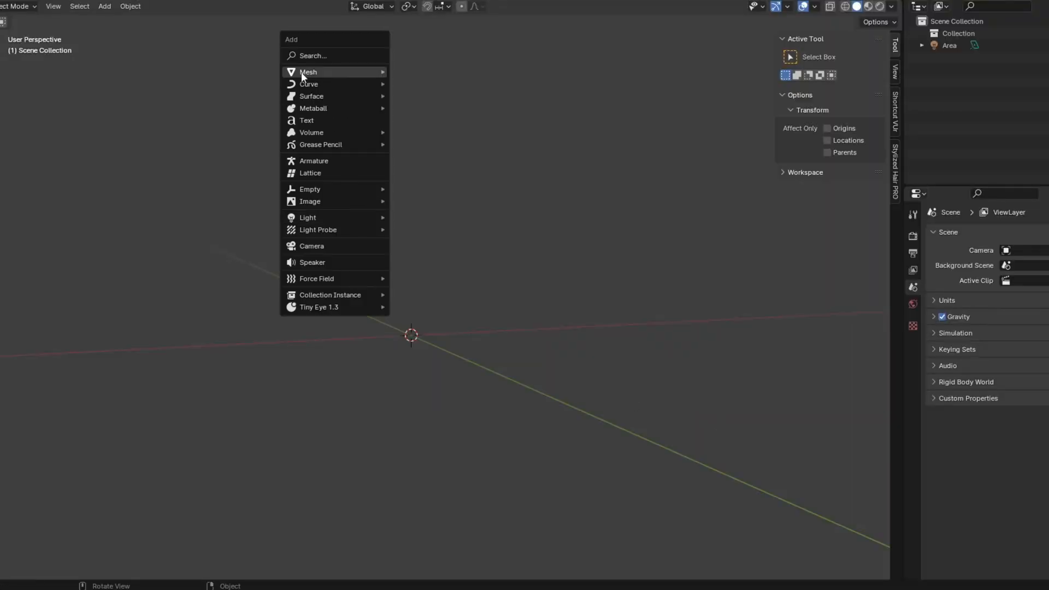
mouse_move(301, 306)
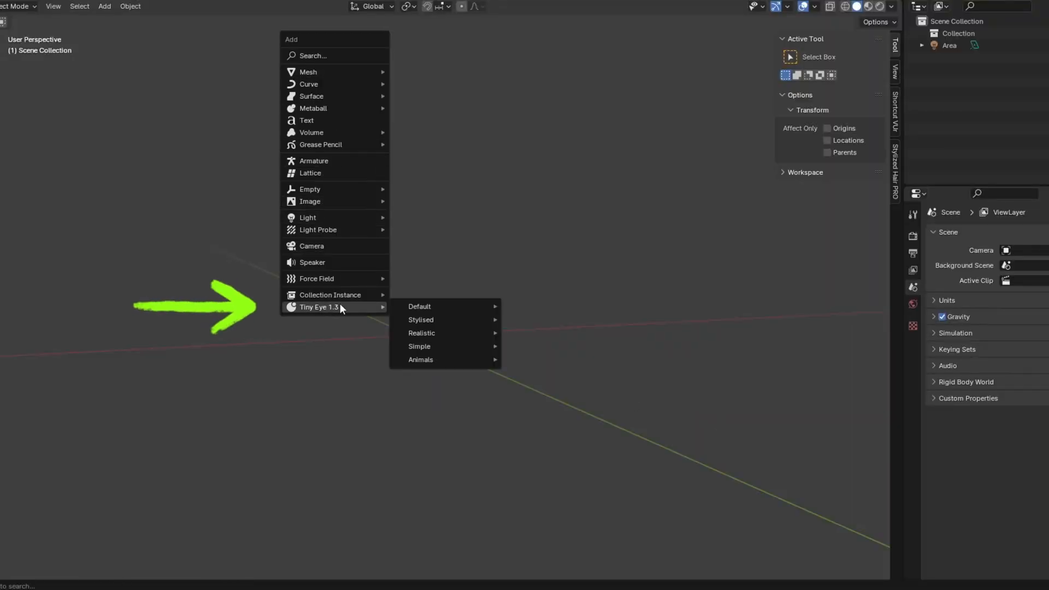
mouse_move(437, 323)
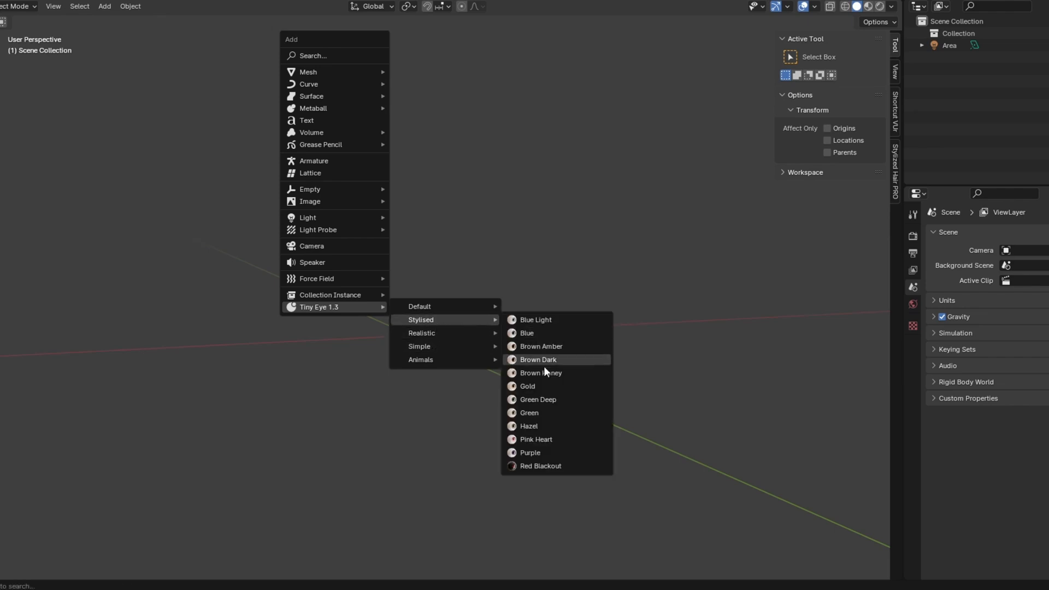
left_click(546, 386)
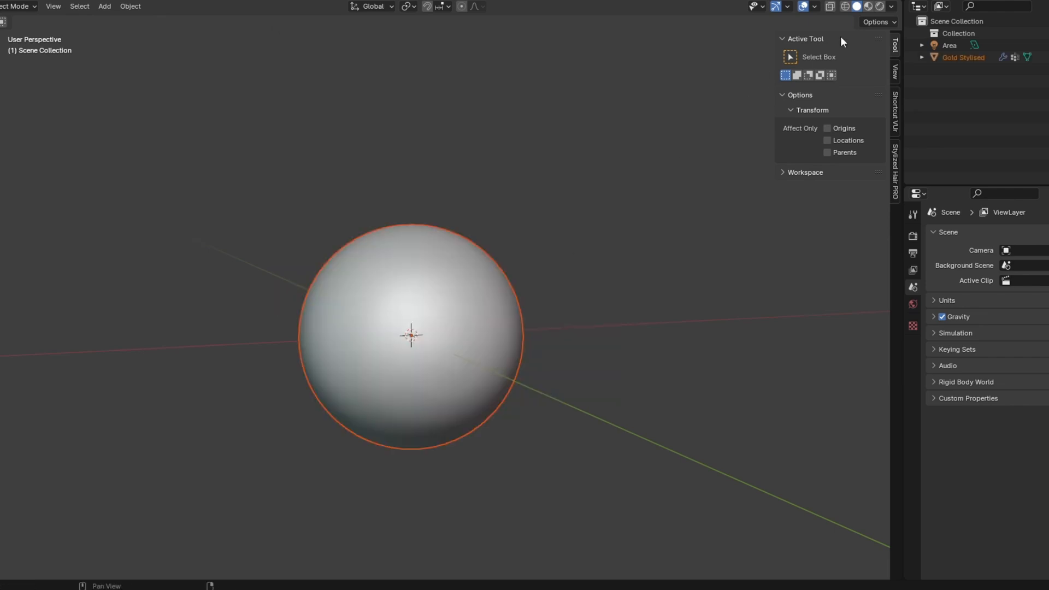
left_click(879, 7)
middle_click_drag(592, 355, 585, 336)
scroll(585, 336, "down", 3)
Add the Realistic Blue eye from Tiny Eye 1.3 to the scene
key("shift+a")
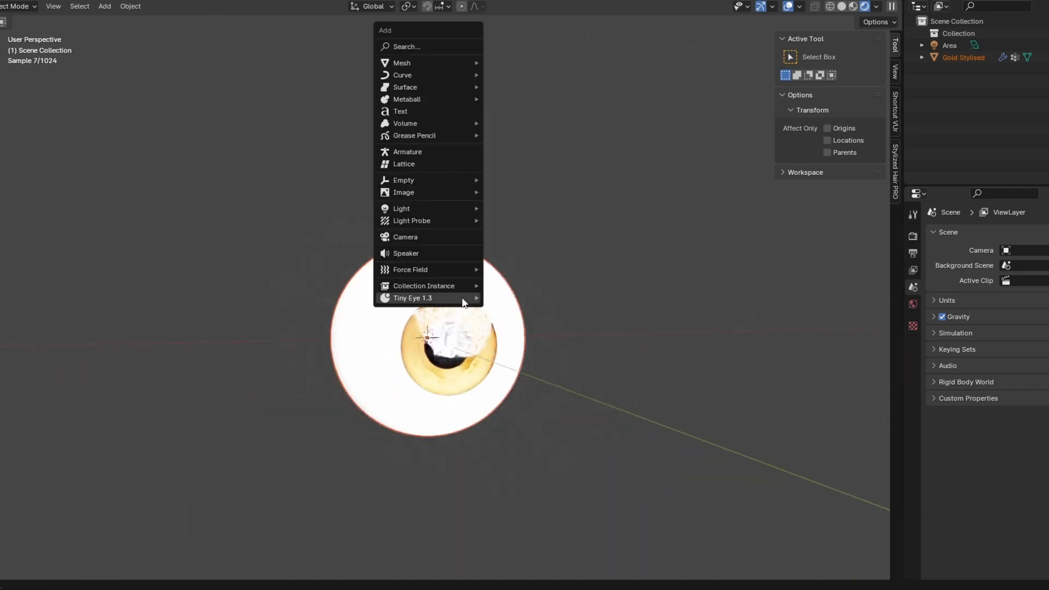
mouse_move(543, 327)
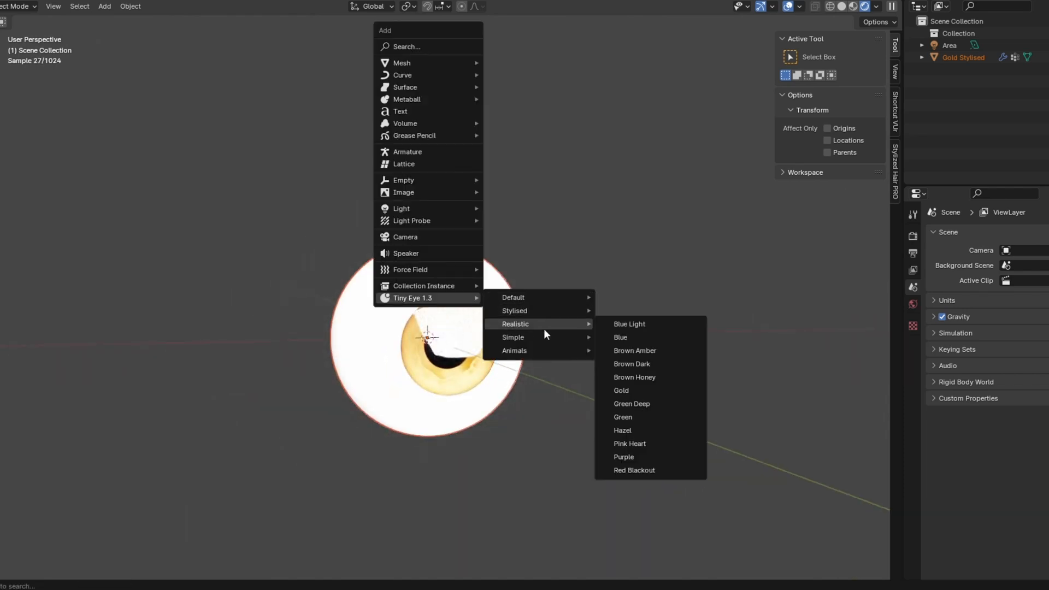
left_click(642, 341)
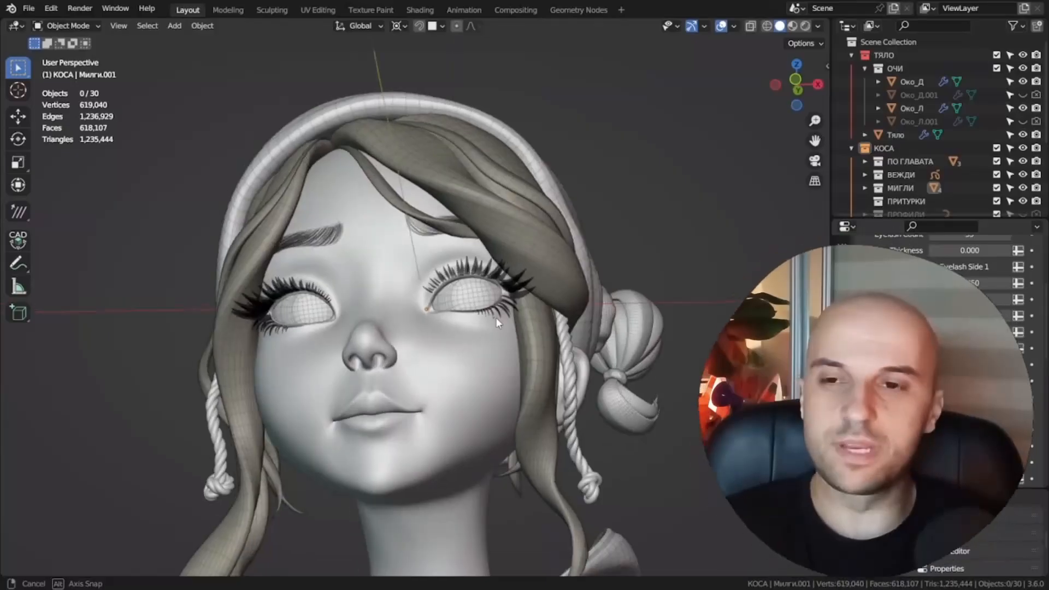
Look over the character's eyelashes and skip through the Make Eyelashes Generator in Blender video to the Material chapter at 17:40
middle_click_drag(496, 317, 346, 394)
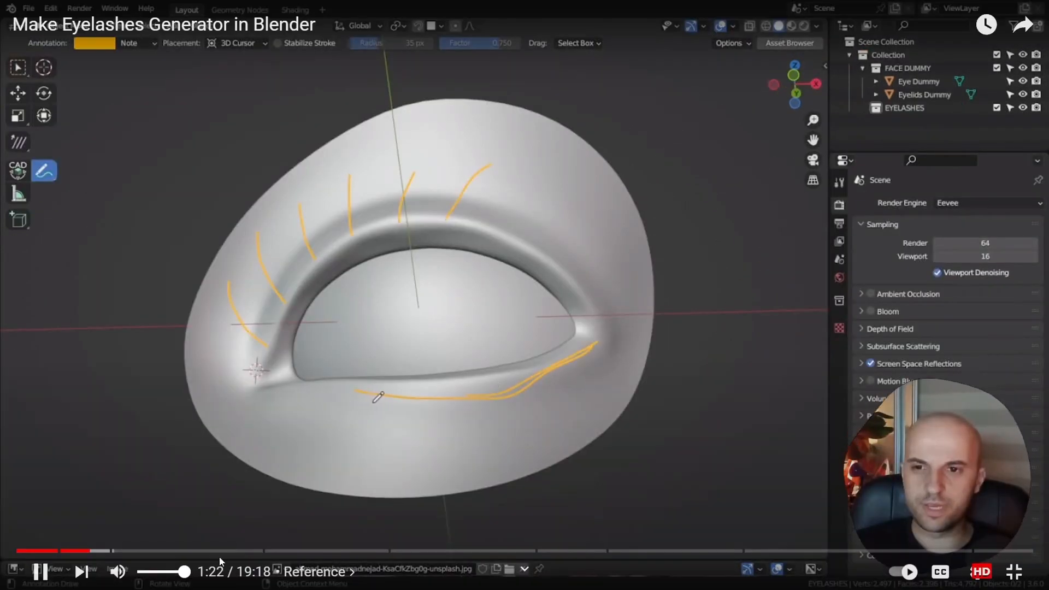
left_click(228, 550)
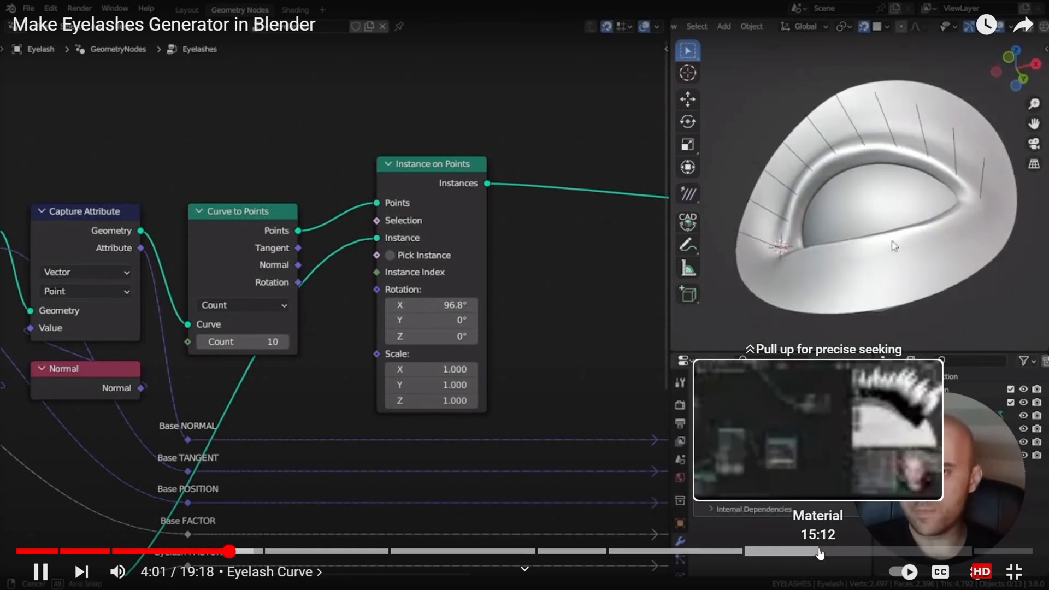
left_click(815, 551)
left_click(946, 551)
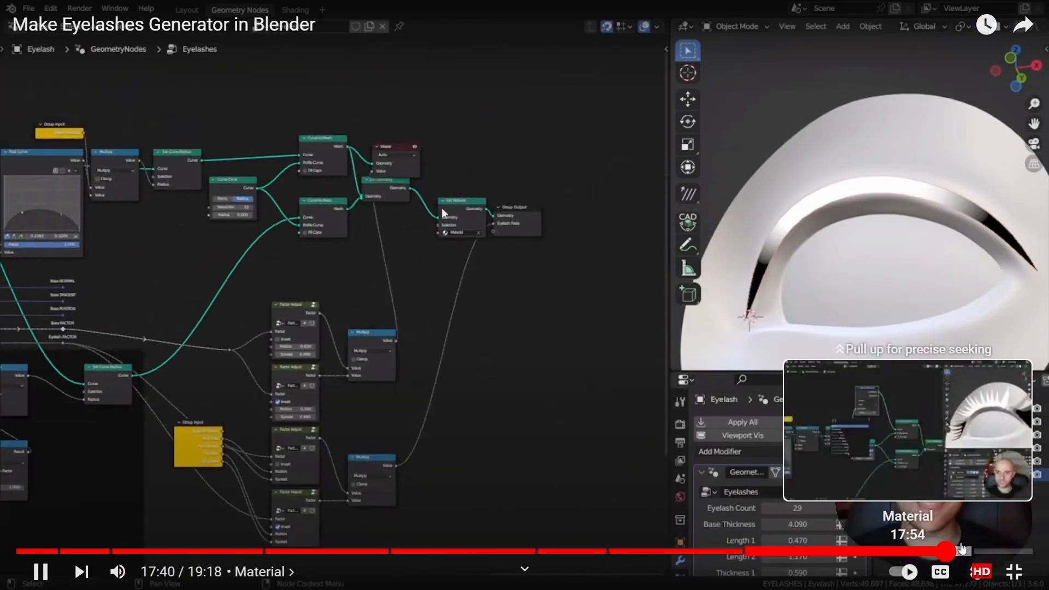
Skip further ahead in the Make Eyelashes Generator in Blender video and test the body's Мигане shape key
left_click(972, 551)
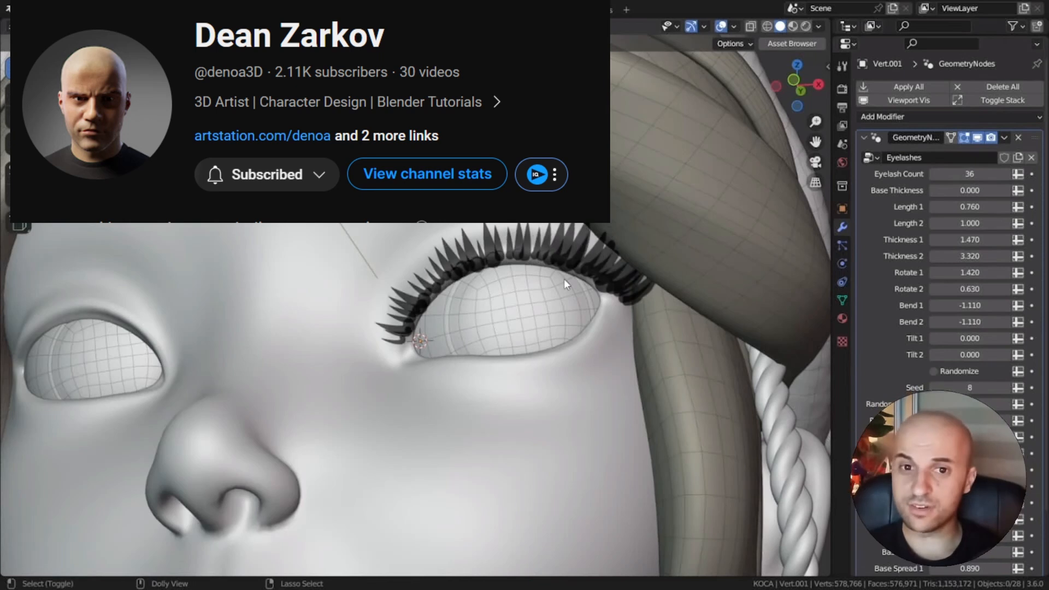
left_click(569, 420)
left_click(842, 300)
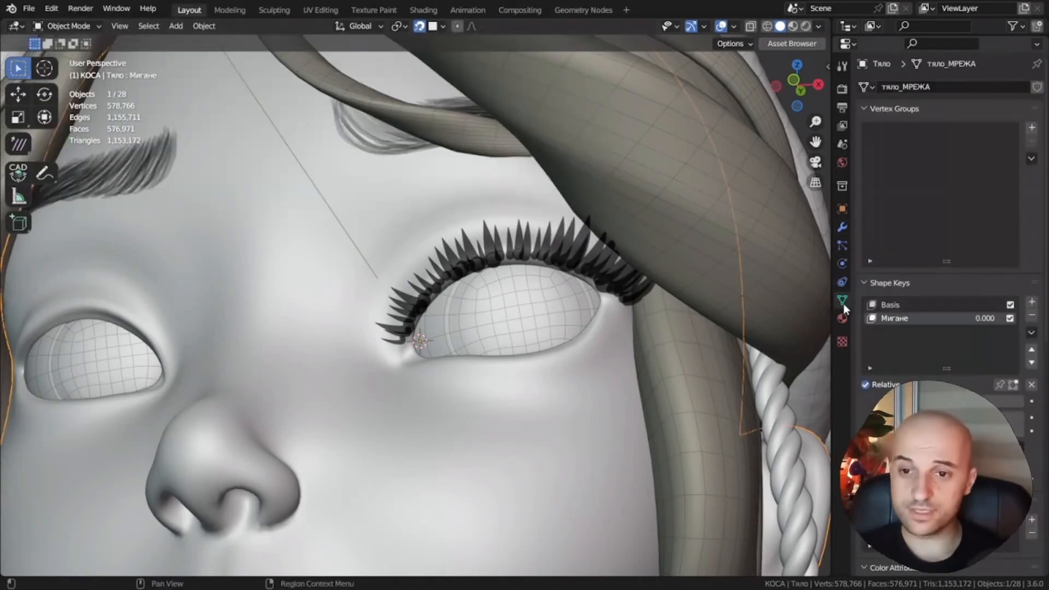
mouse_move(950, 318)
left_mouse_down()
mouse_move(981, 318)
mouse_move(951, 318)
left_mouse_up()
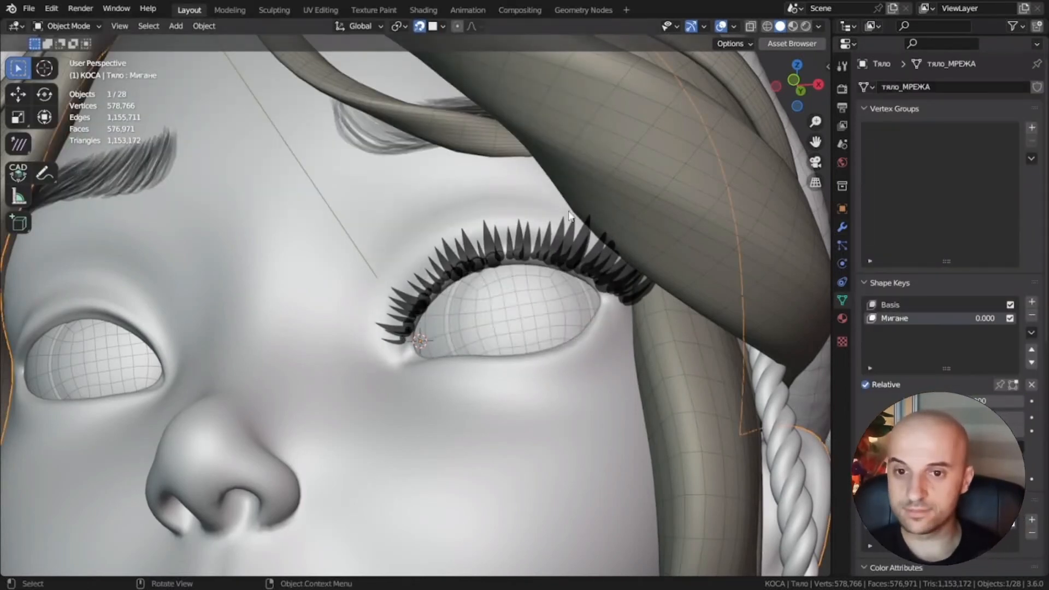
Add a Surface Deform modifier to the eyelashes and set the body's Мигане shape key to 1.000
left_click(565, 253)
left_click(842, 226)
left_click(896, 117)
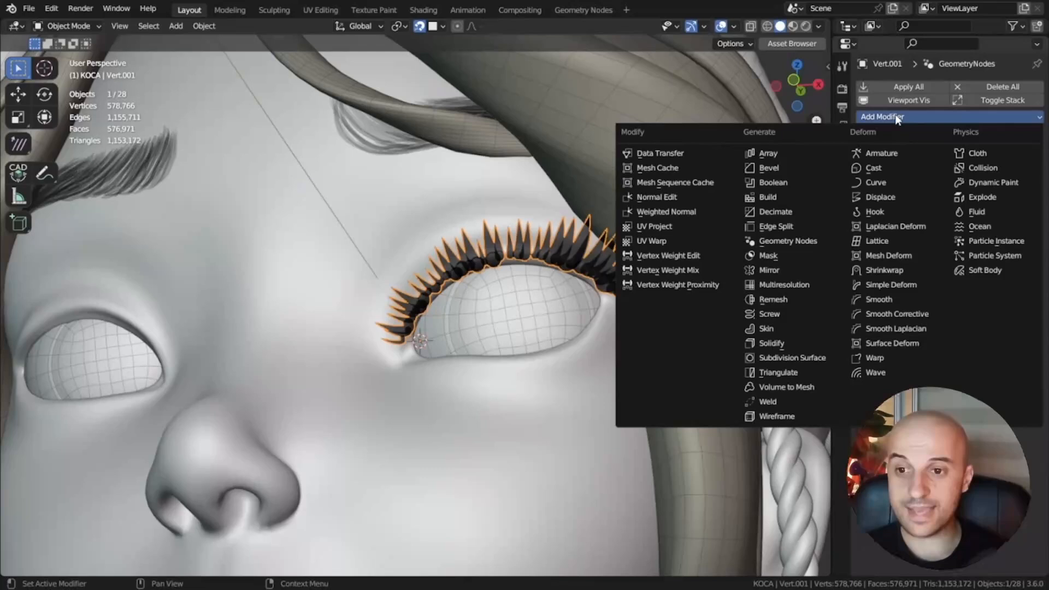
left_click(882, 343)
left_click_drag(1034, 160, 1037, 145)
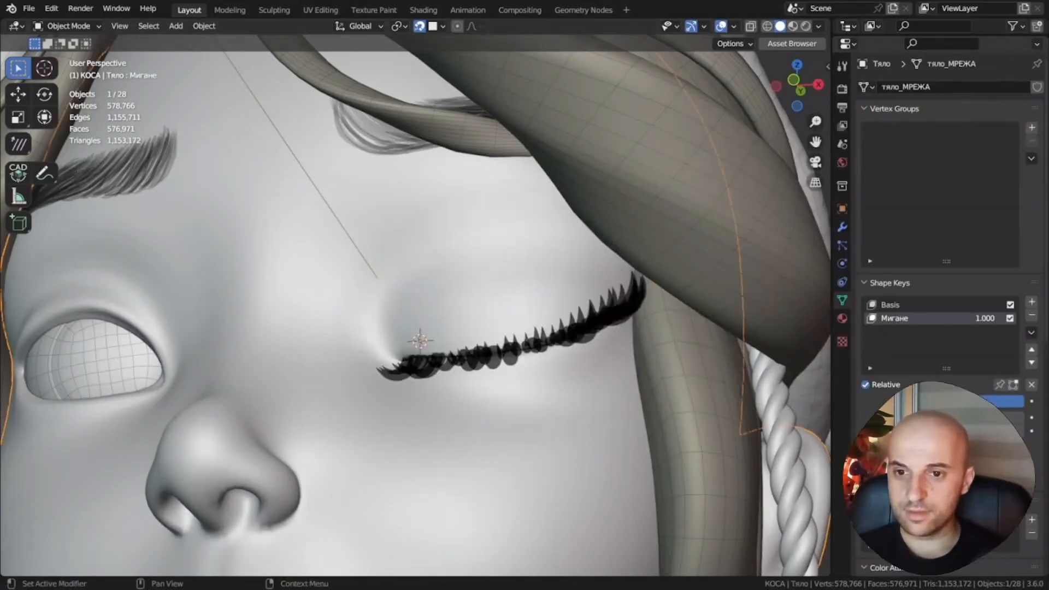
Find Eyelashes Generator for Blender in the creator's online shop and open its product page to view the details
scroll(344, 295, "down", 5)
scroll(344, 295, "up", 3)
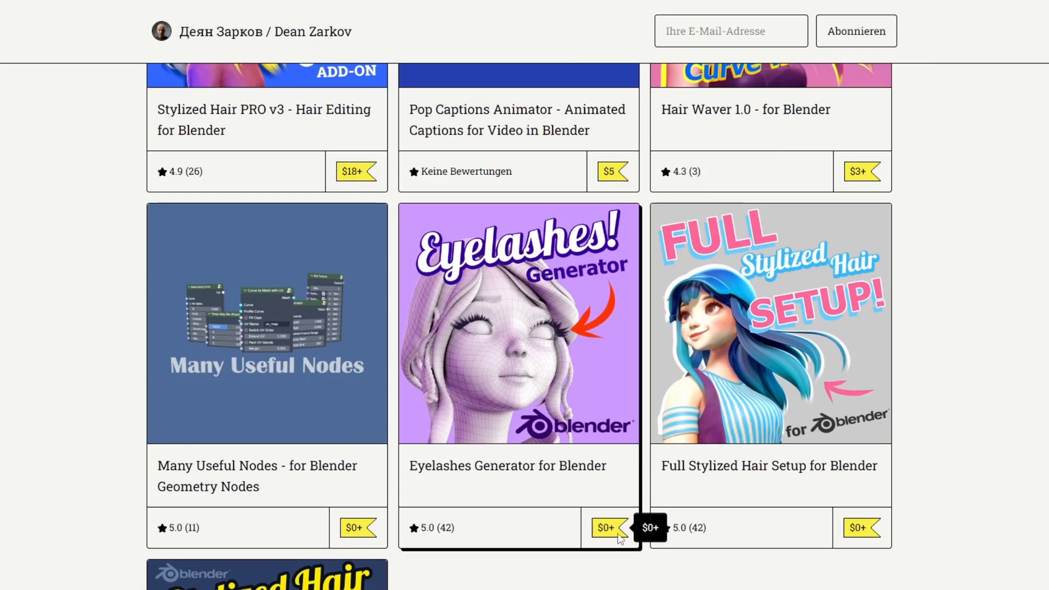
left_click(605, 528)
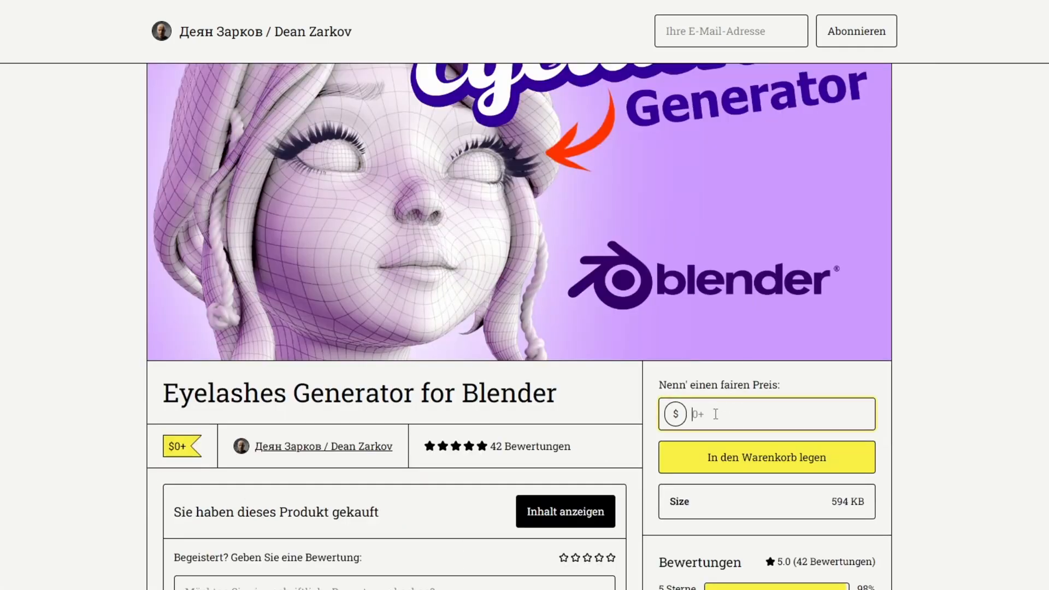
scroll(910, 371, "down", 5)
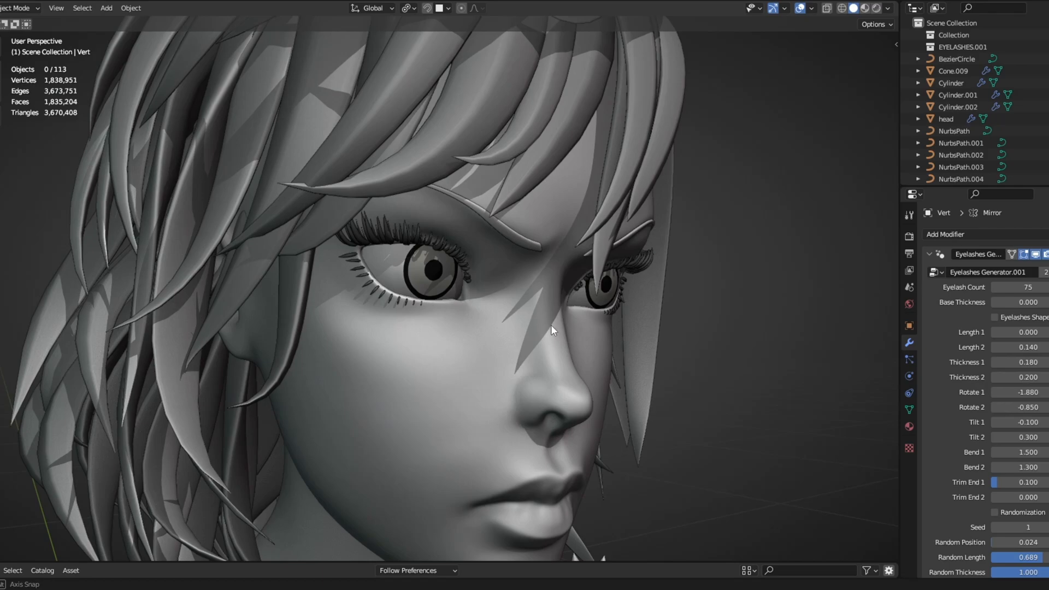
Reshape the forehead bang strand NurbsPath.003 by adjusting the radius and position of its lower control points
middle_click_drag(551, 324, 481, 324)
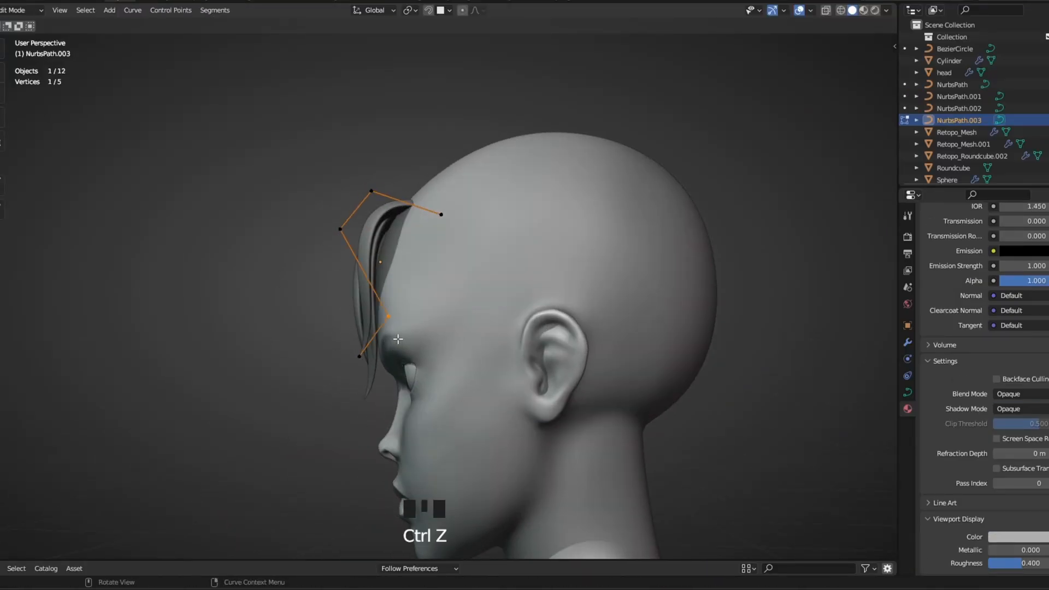
middle_click_drag(398, 339, 497, 395)
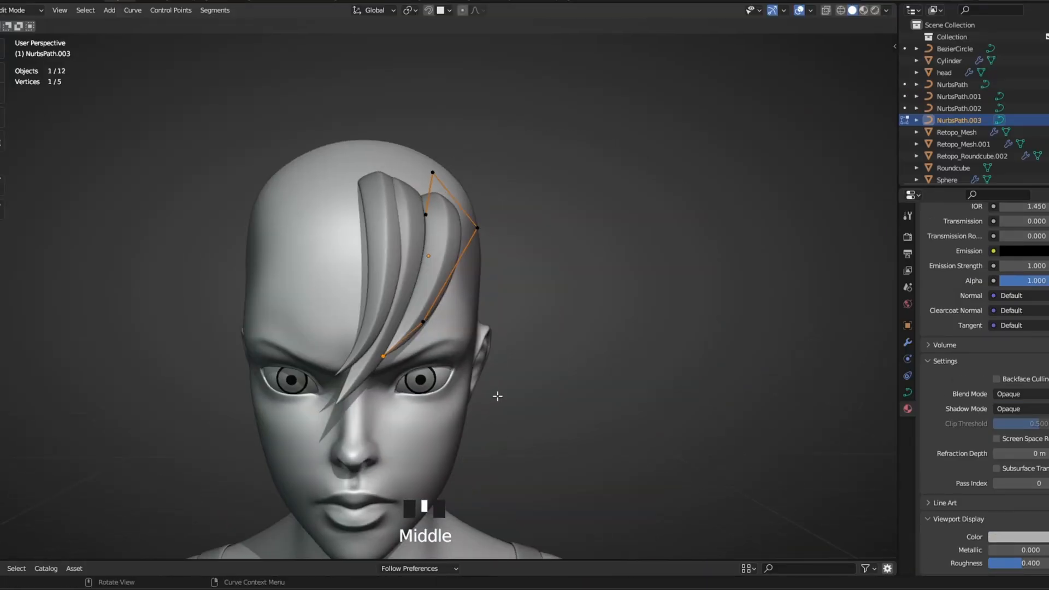
left_click(442, 342)
key("alt+s")
left_click(477, 214)
middle_click_drag(477, 214, 481, 219)
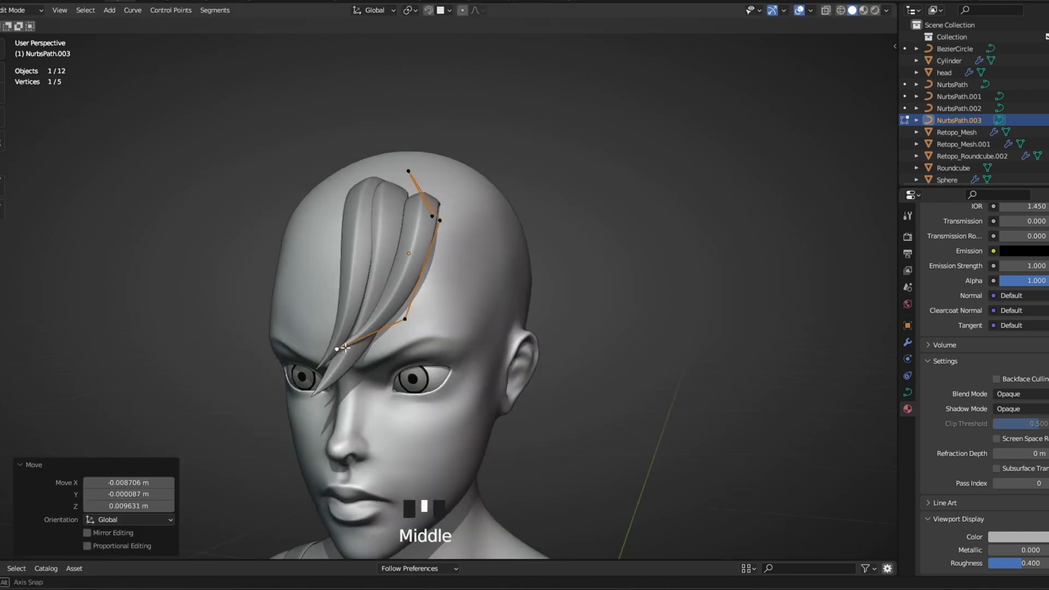
key("g")
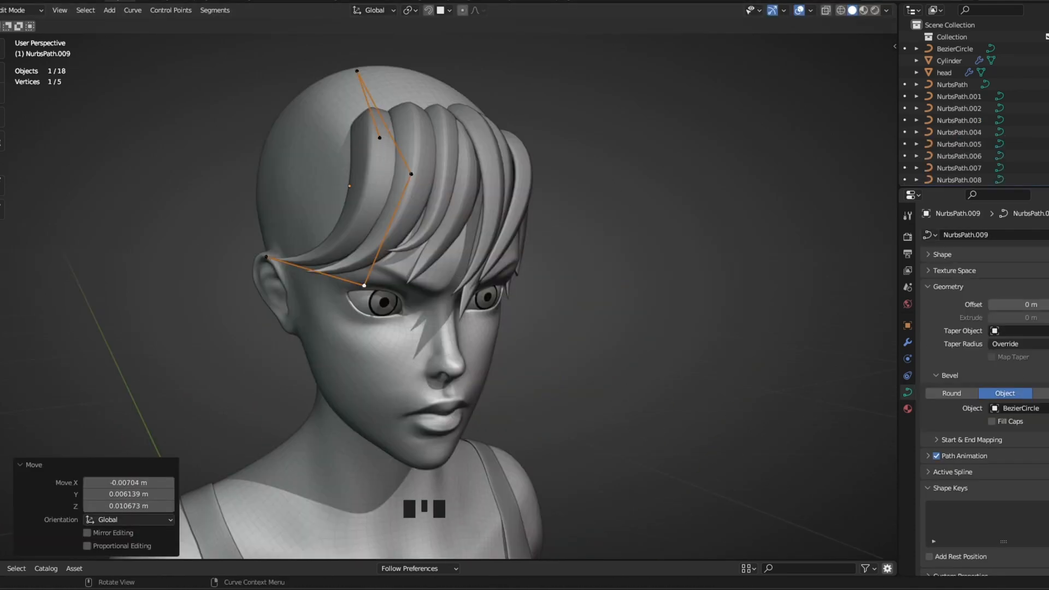
Adjust the side bang strand NurbsPath.009, and duplicate, rotate and move a strand to build up the hair
key("ctrl+5")
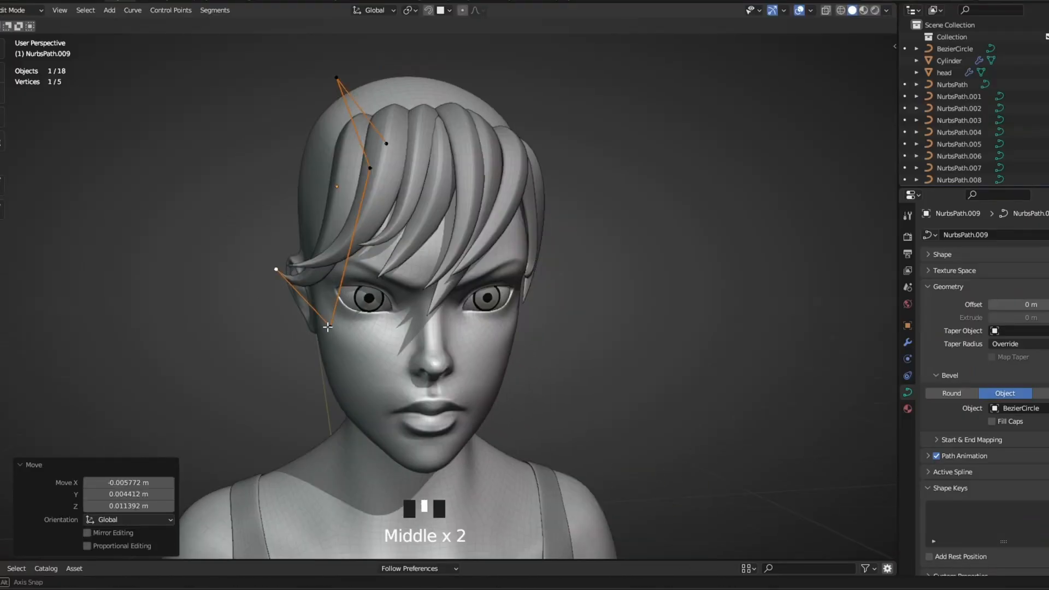
middle_click_drag(492, 306, 492, 248)
key("shift+d")
left_click(493, 165)
key("r")
key("g")
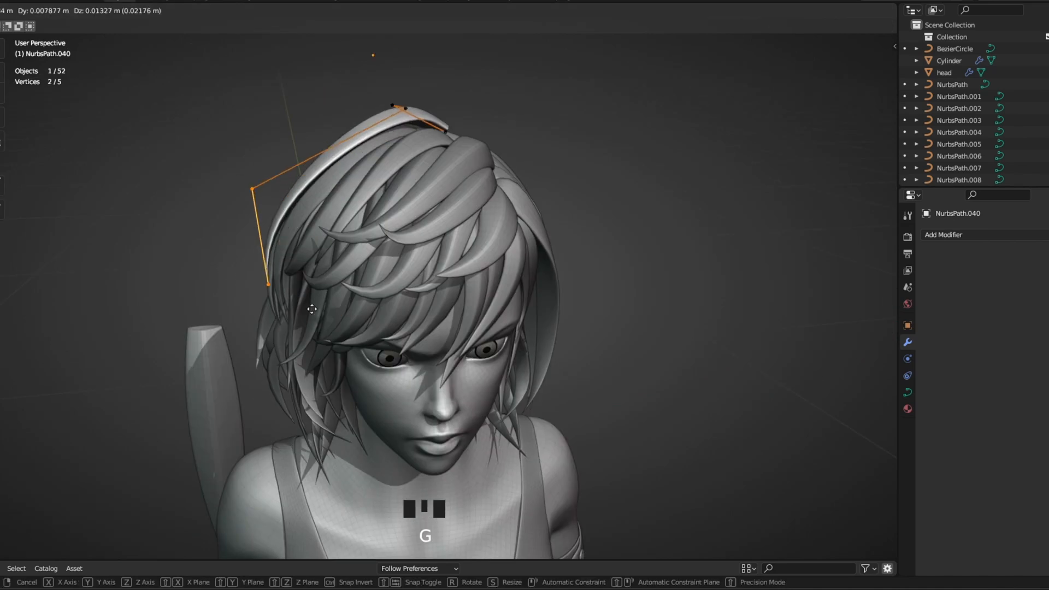
Tilt and move the control points of strand NurbsPath.040 so it lies over the crown and side of the head
middle_click_drag(383, 292, 421, 230)
key("ctrl+t")
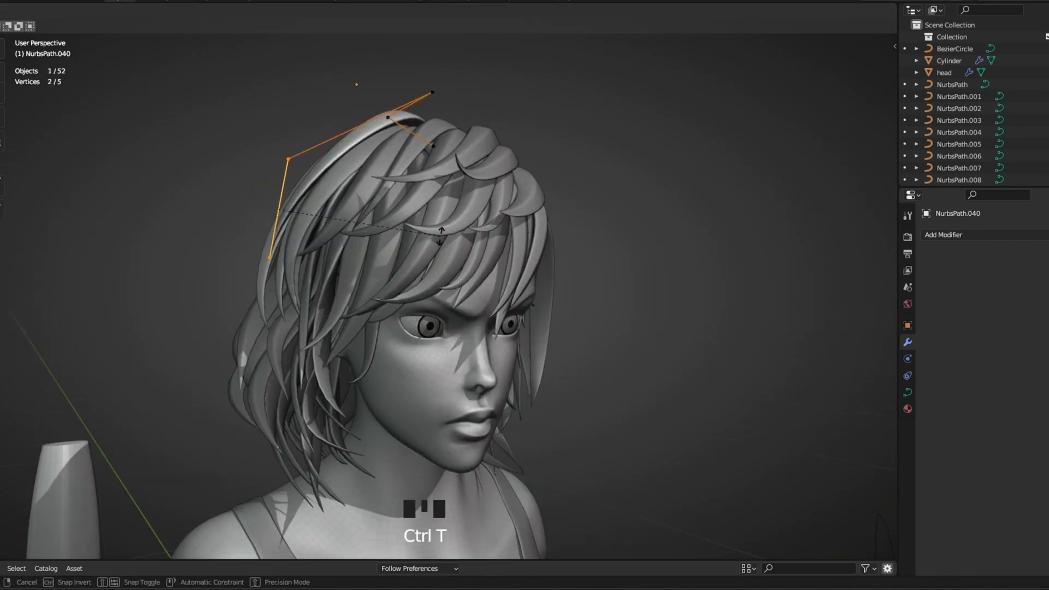
left_click(411, 120)
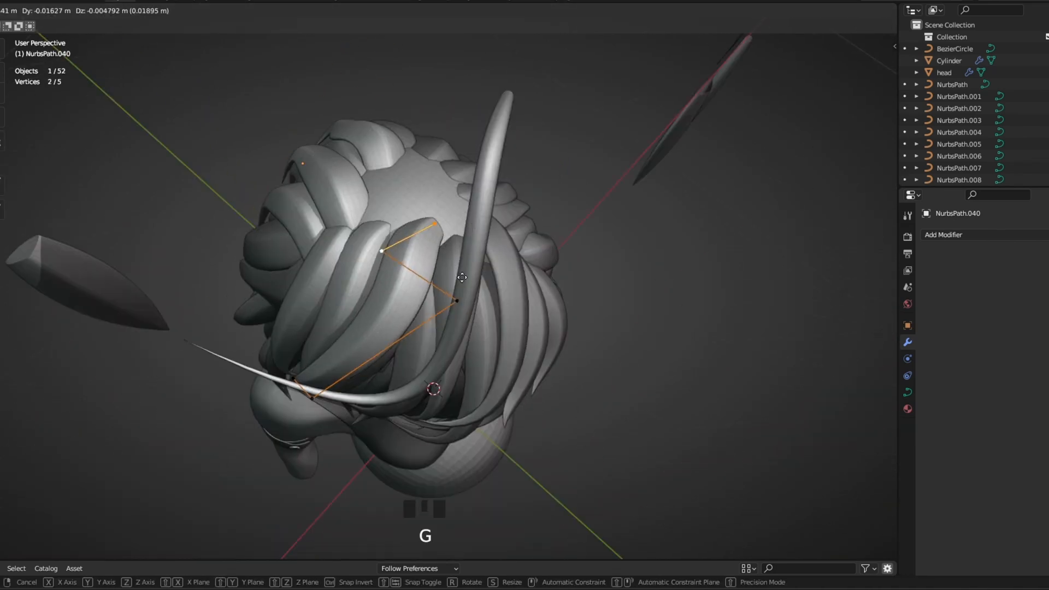
key("ctrl+t")
key("Tab")
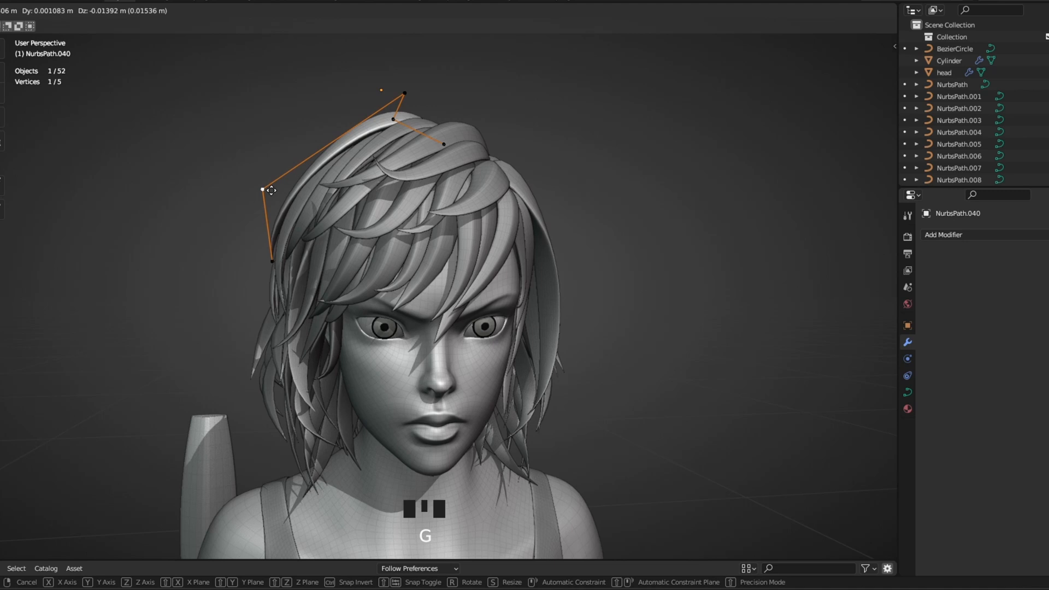
middle_click_drag(415, 273, 356, 244)
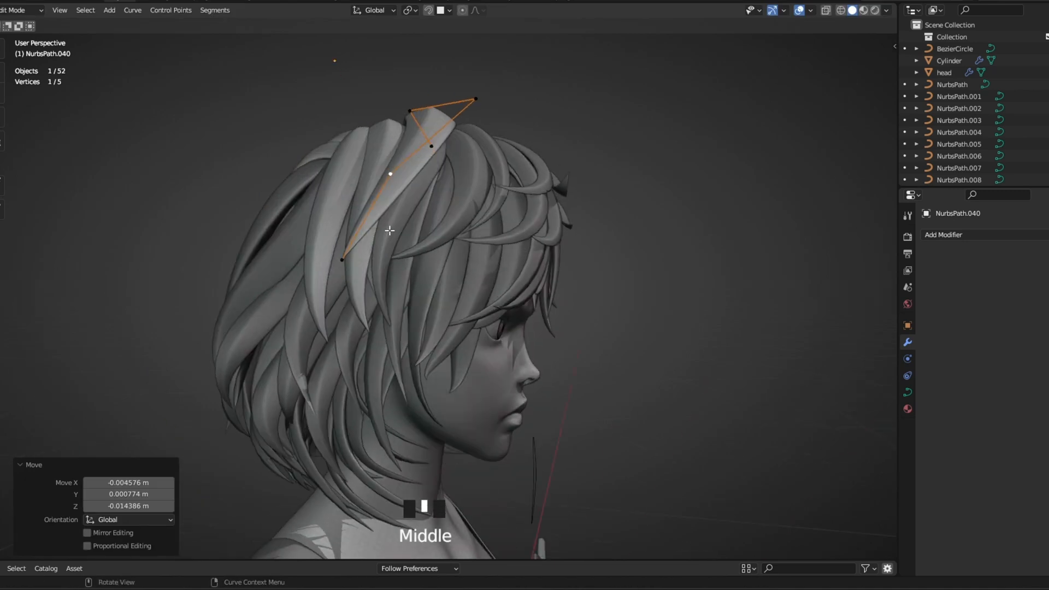
key("g")
middle_click_drag(364, 152, 383, 164)
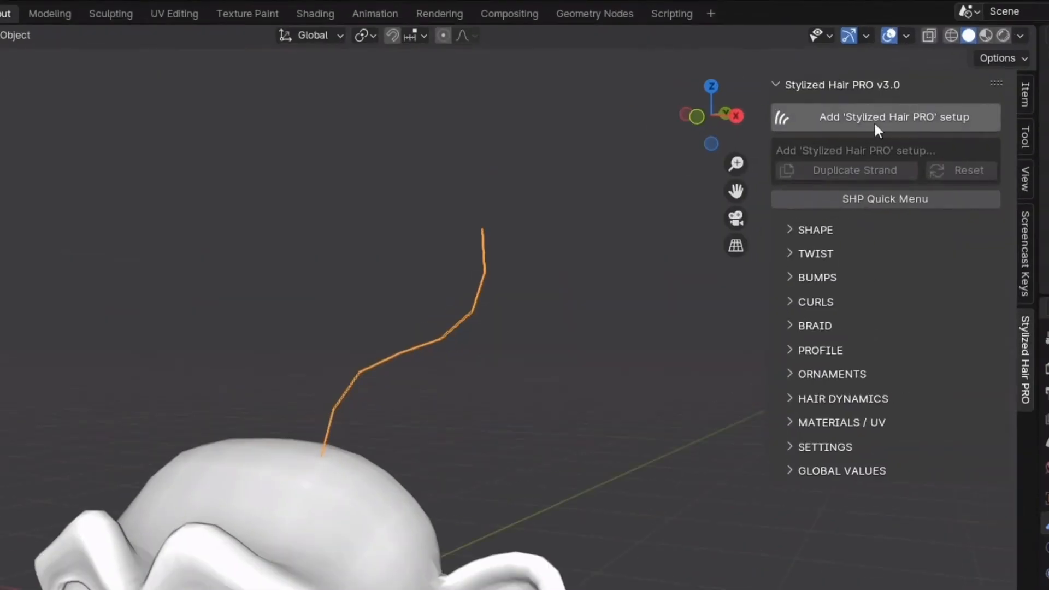
Add the Stylized Hair PRO setup to the hair curve on top of Suzanne's head
left_click(773, 78)
middle_click_drag(630, 158, 476, 287)
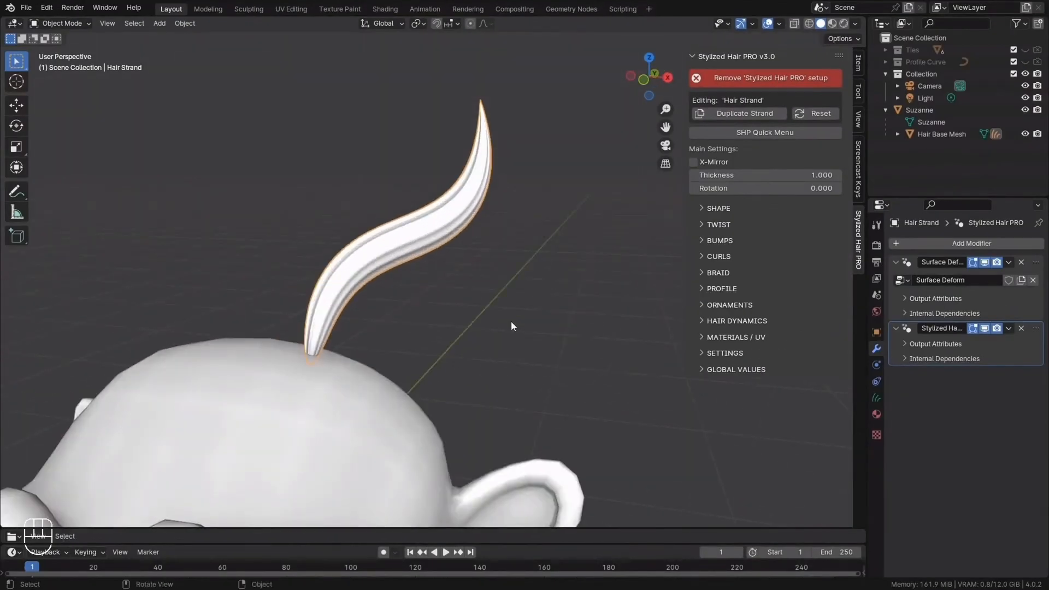
Skip through the Stylized Hair PRO v3 (Add-on) video to examine strand editing and the hair ornament settings
left_click(159, 551)
left_click(172, 551)
left_click(181, 550)
left_click(196, 550)
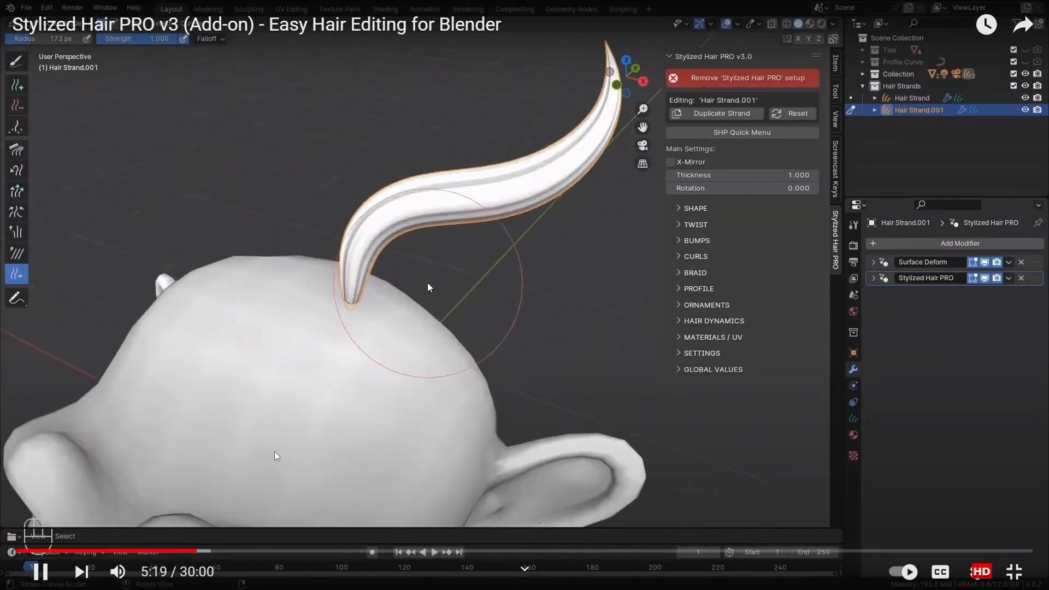
left_click(199, 551)
left_click(214, 551)
left_click(335, 551)
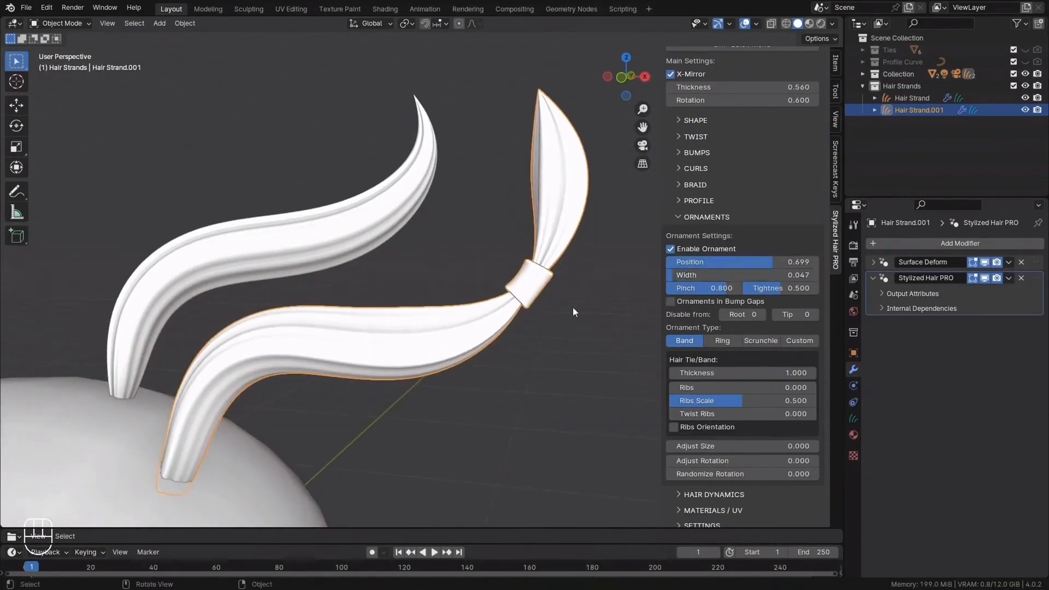
left_click_drag(525, 551, 552, 477)
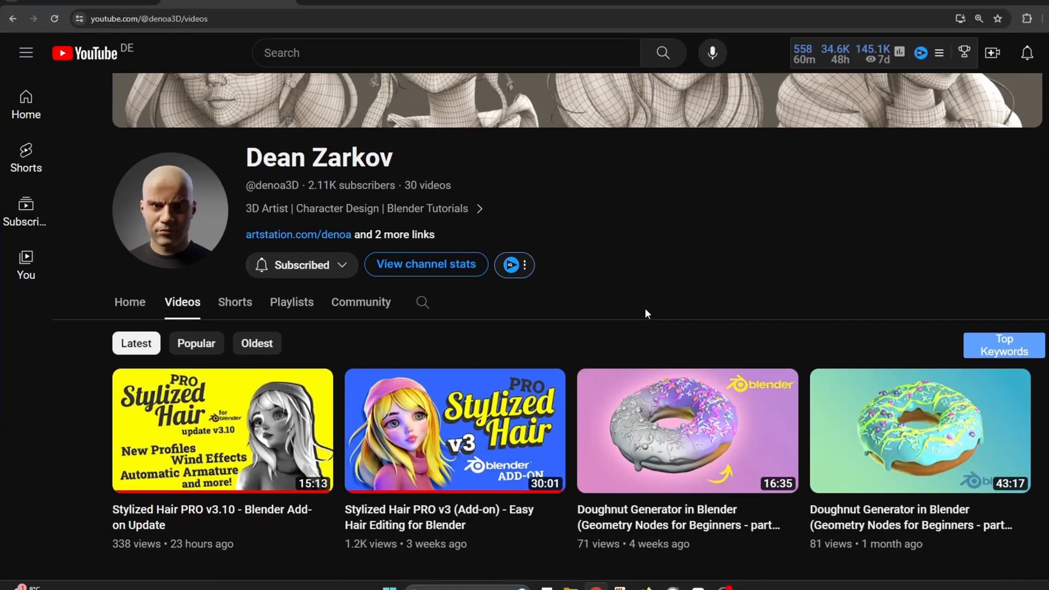
Browse the creator's YouTube video list for the Stylized Hair PRO, eyelashes and geometry nodes tutorials
scroll(646, 309, "down", 1)
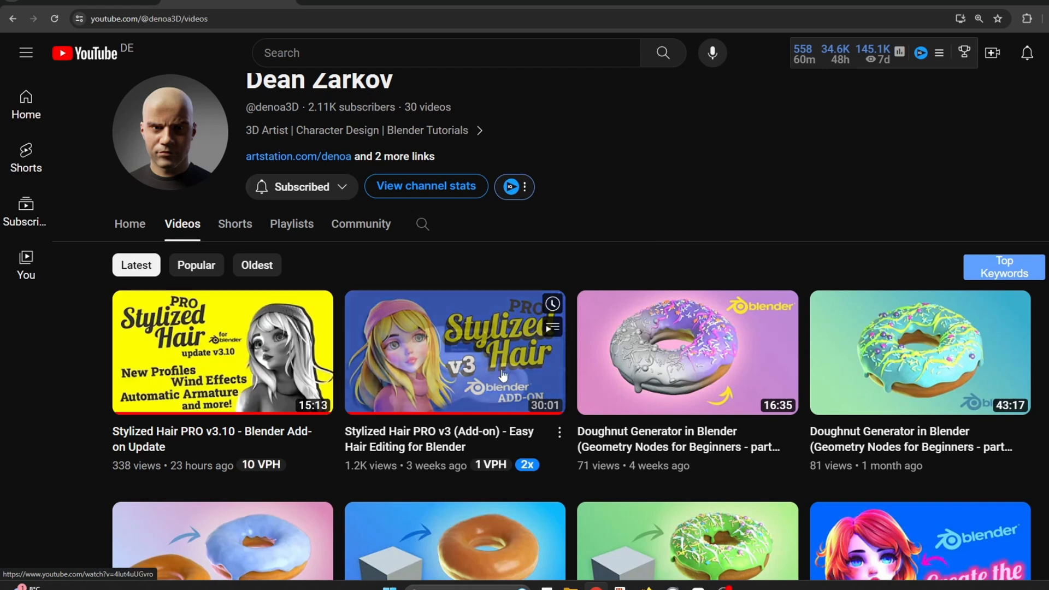
scroll(505, 334, "down", 3)
scroll(504, 328, "down", 3)
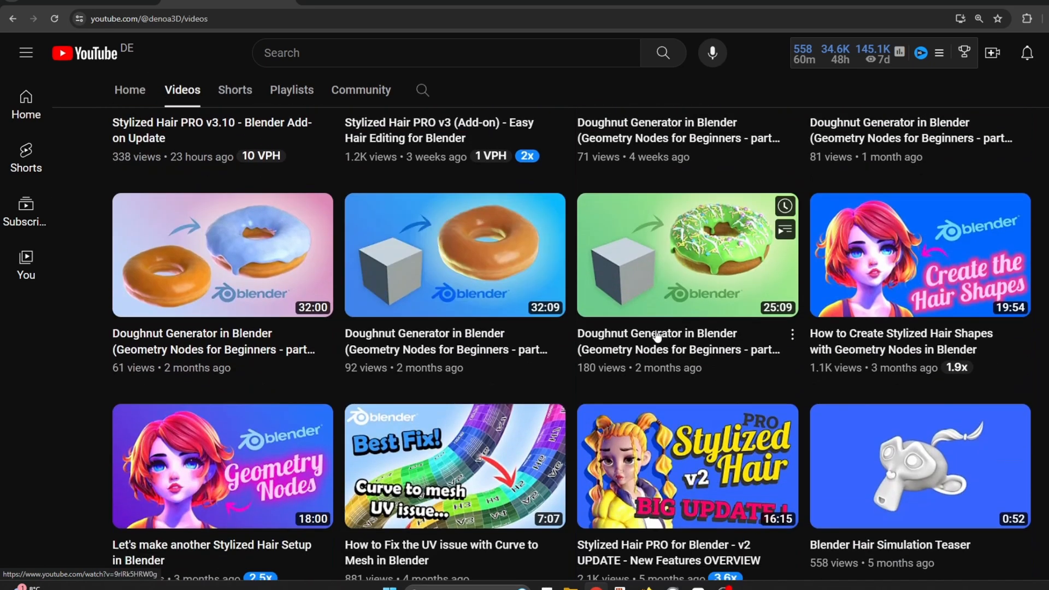
scroll(905, 298, "down", 1)
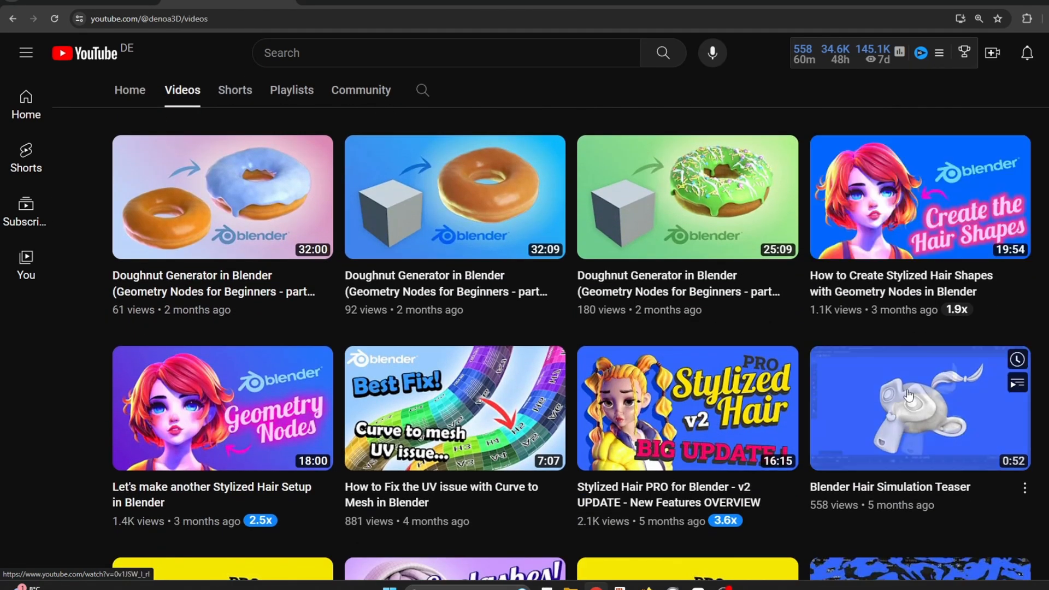
scroll(756, 389, "down", 2)
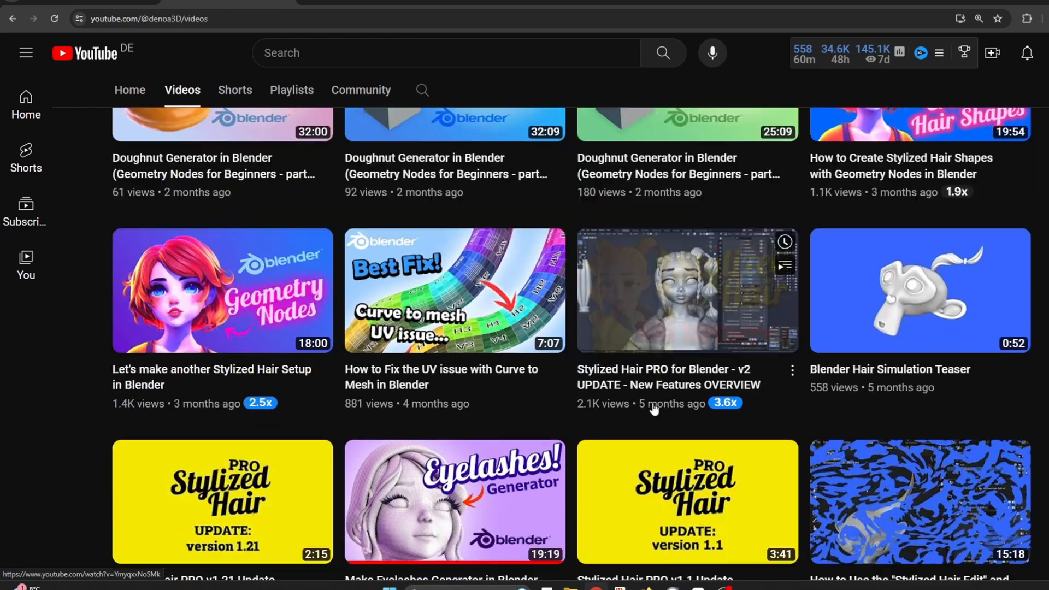
scroll(671, 431, "down", 2)
scroll(671, 431, "down", 5)
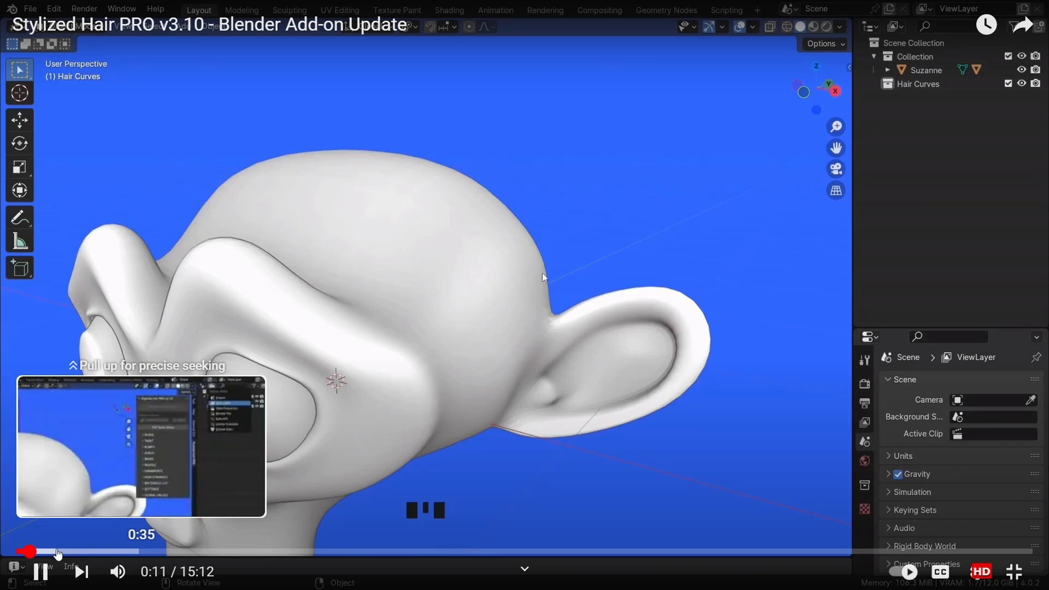
Skip through the Stylized Hair PRO v3.10 - Blender Add-on Update video from the strand shape settings to its final section
left_click_drag(57, 552, 198, 552)
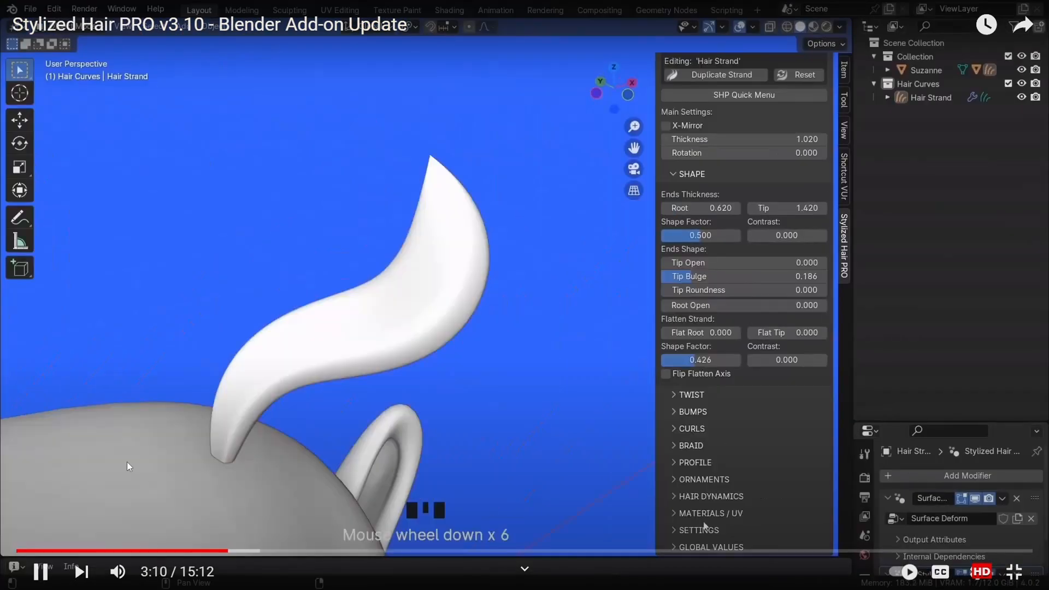
left_click_drag(481, 551, 1006, 552)
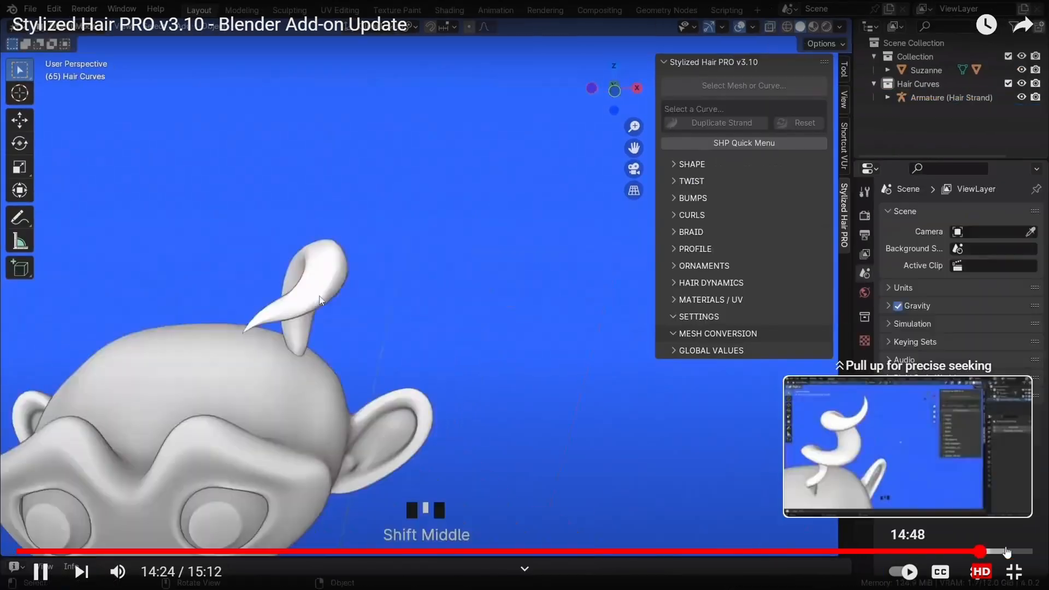